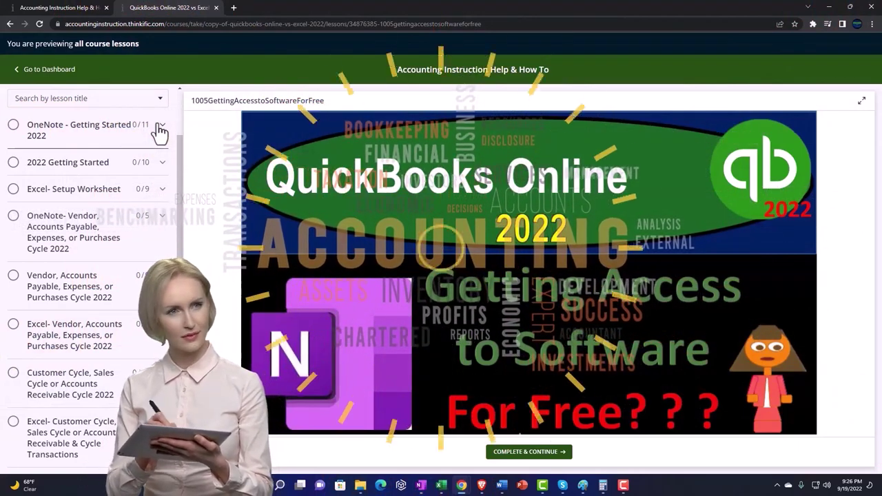
click(159, 129)
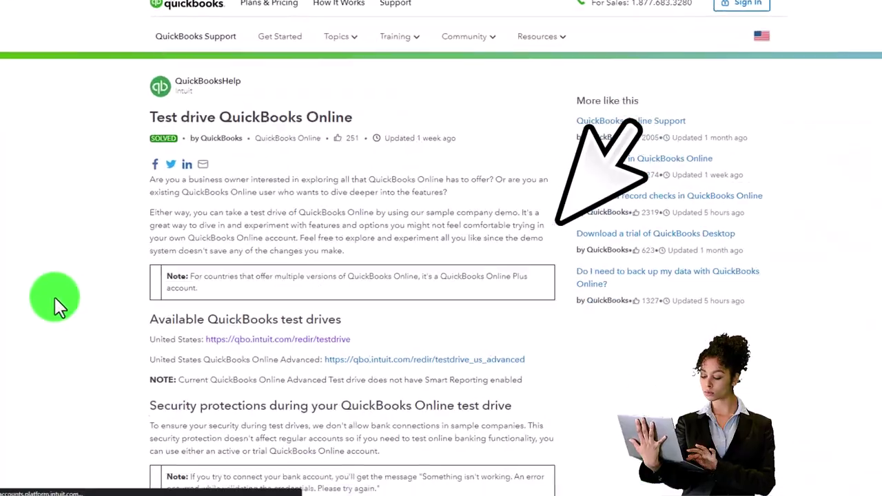
- Open the United States QuickBooks Online test drive and complete its security verification
click(238, 207)
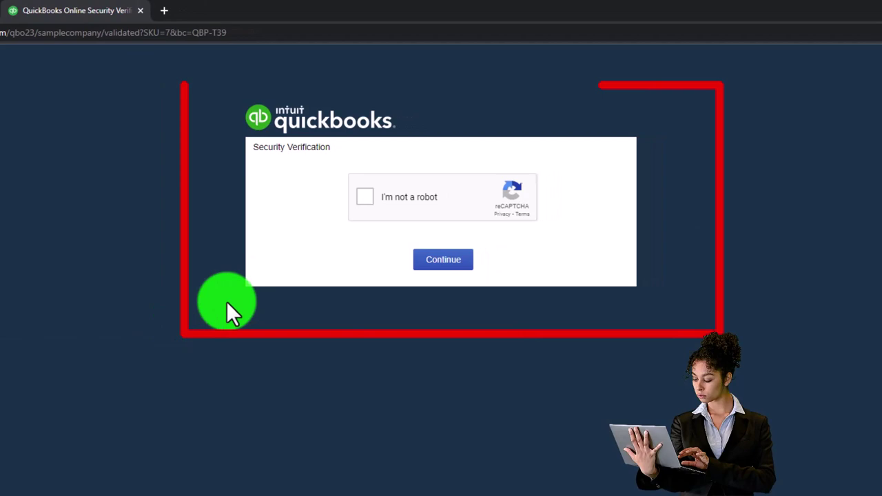
click(356, 202)
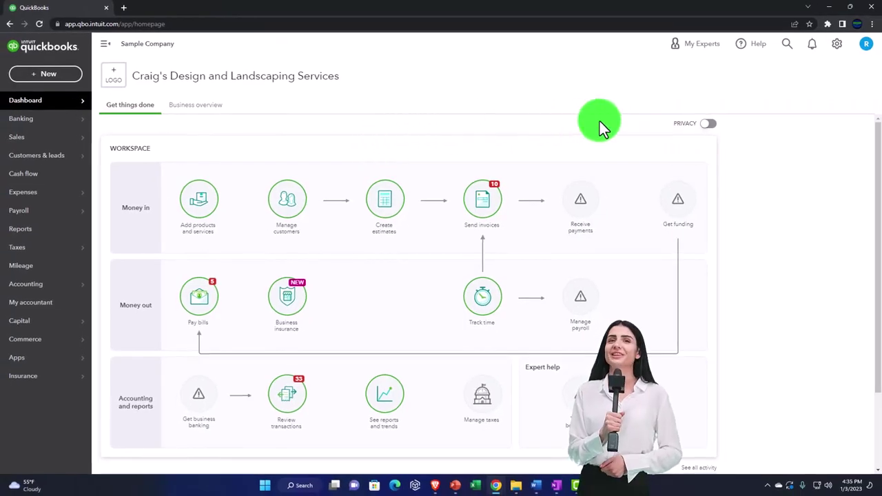
- Check the company settings options for the choice between Accountant view and Business view, and close them
key(ctrl+plus)
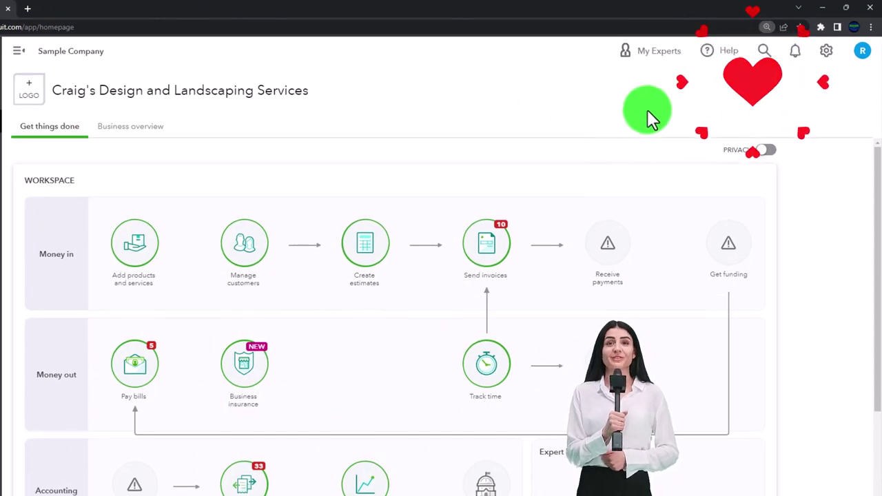
key(ctrl+plus)
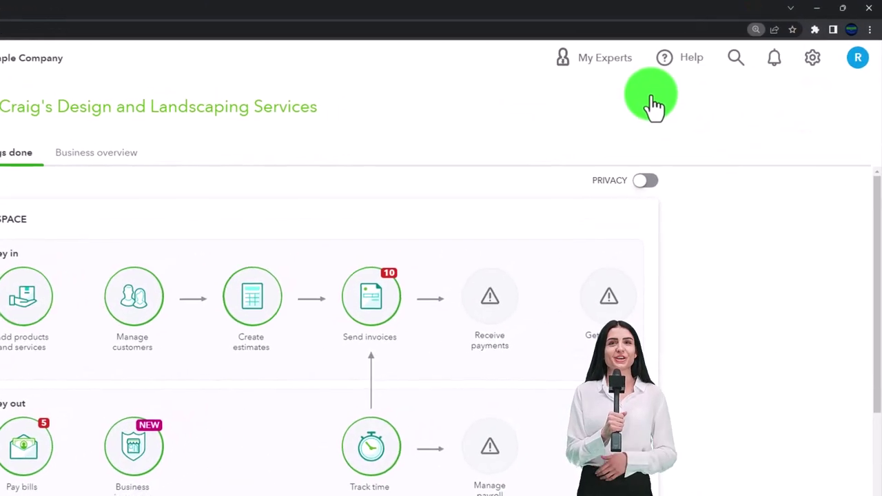
click(820, 64)
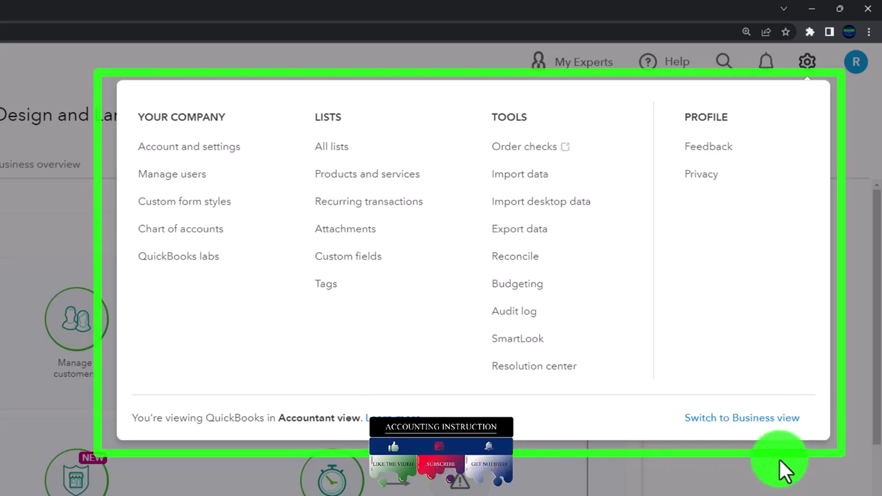
click(785, 470)
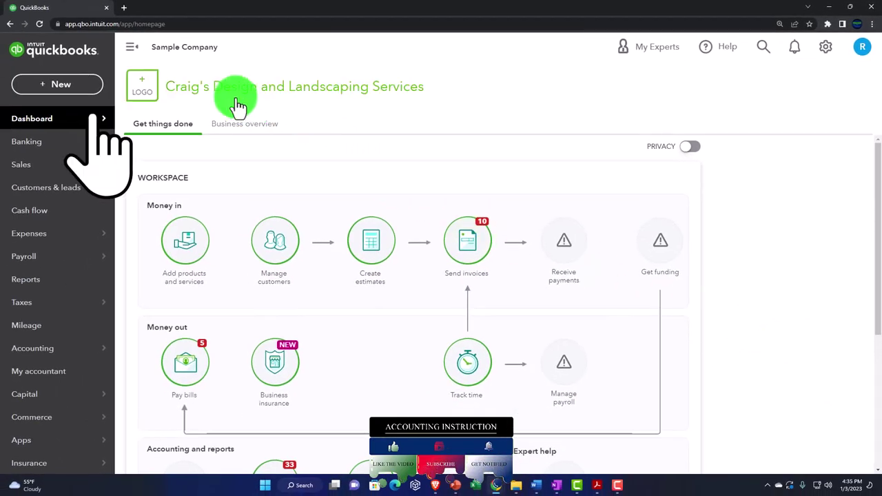
- Duplicate the sample company's browser tab twice so that three copies are open
right_click(88, 13)
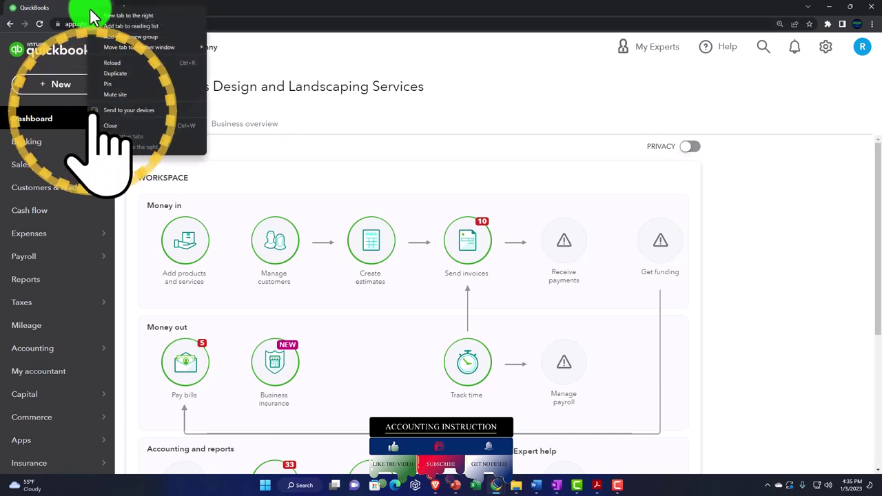
click(131, 74)
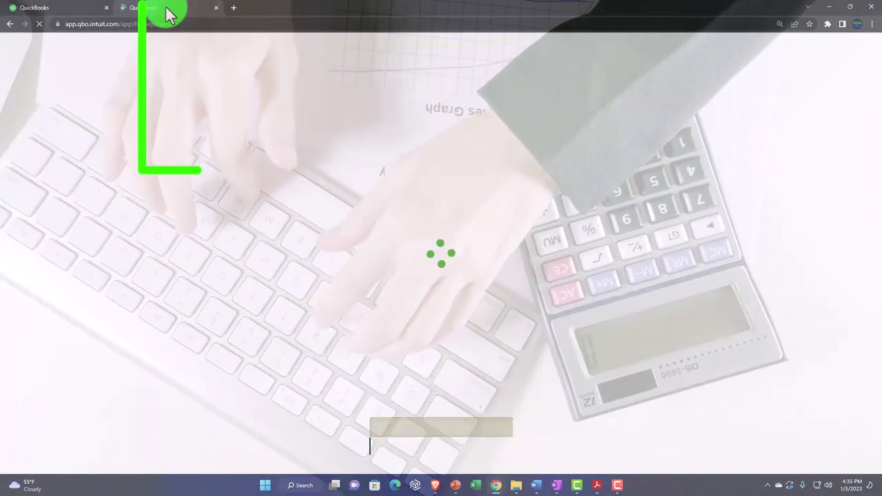
right_click(169, 14)
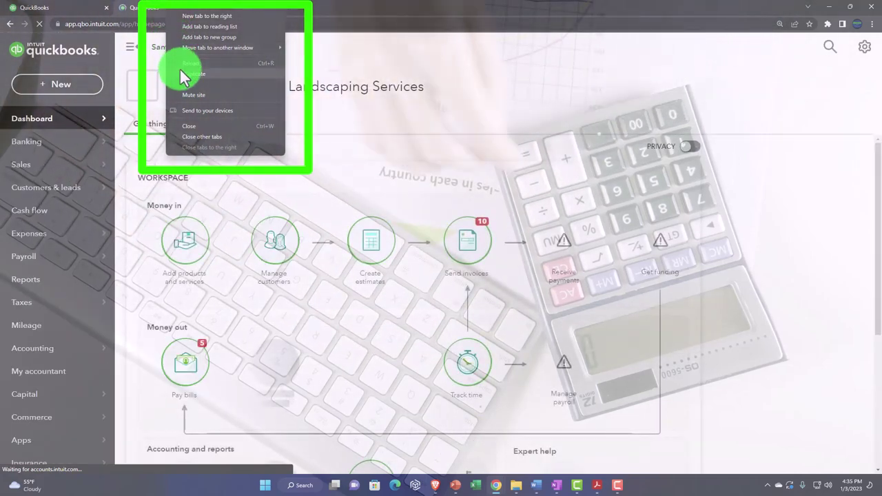
click(219, 73)
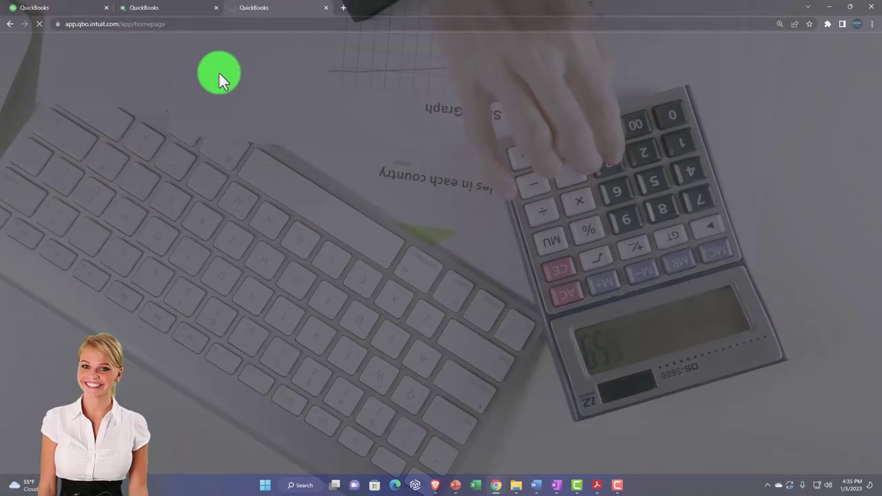
- Open the Balance Sheet report from the favorite reports in the second browser tab
click(179, 15)
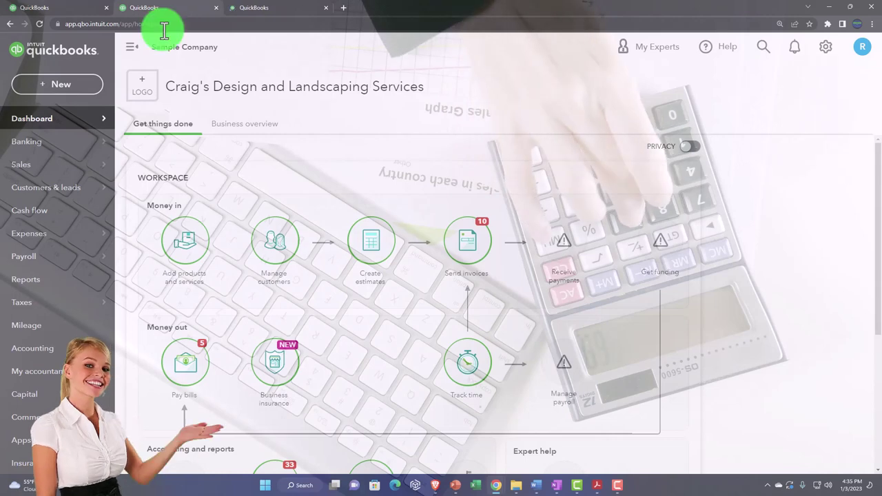
click(69, 280)
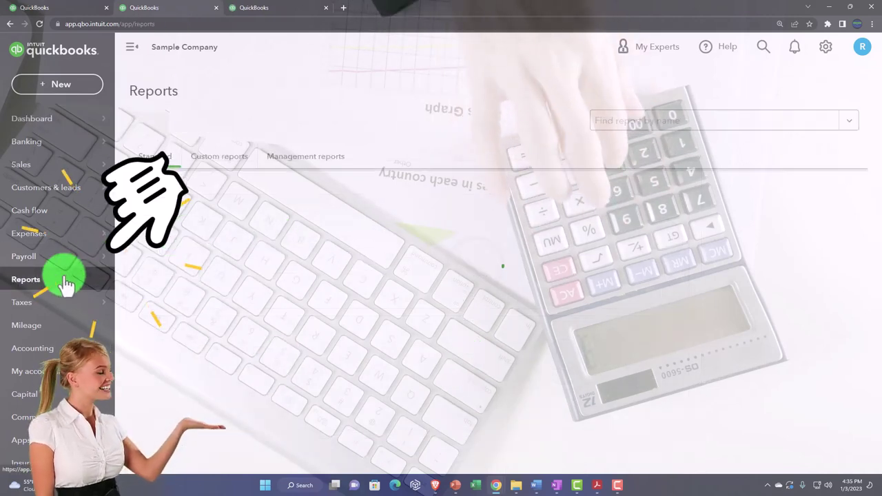
click(191, 269)
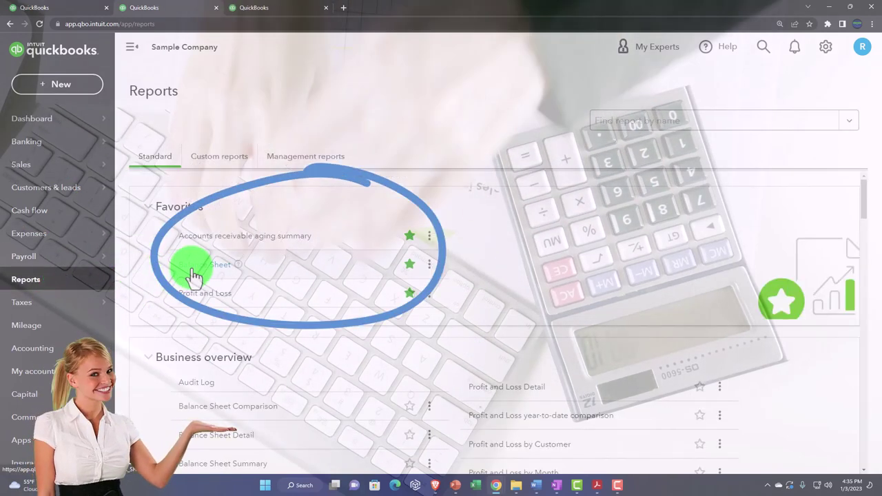
- Open the Profit and Loss report in the third browser tab and collapse the navigation sidebar
click(287, 11)
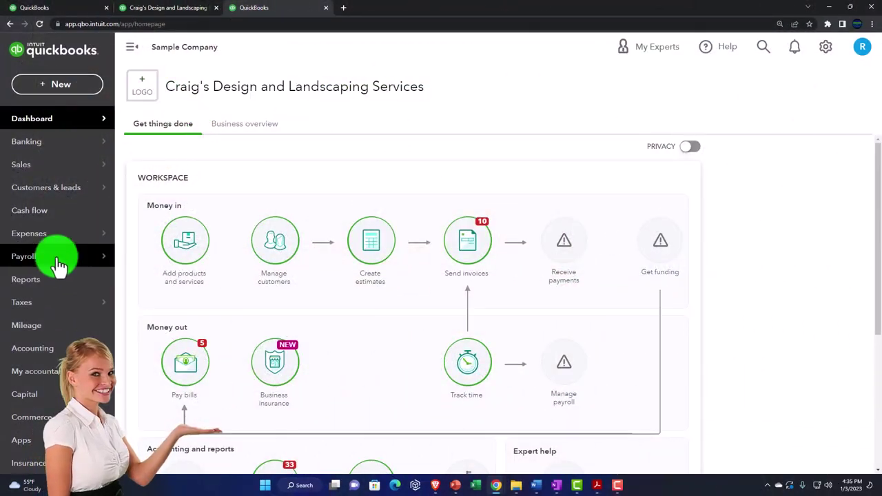
click(49, 281)
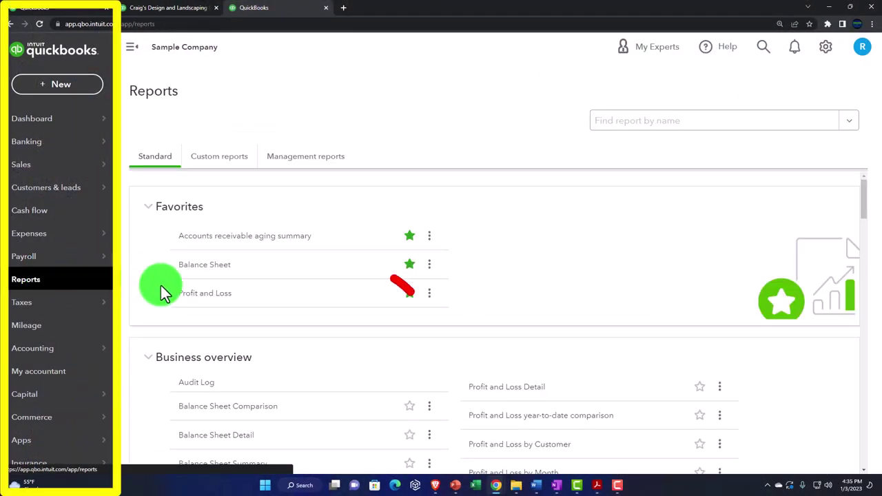
click(192, 295)
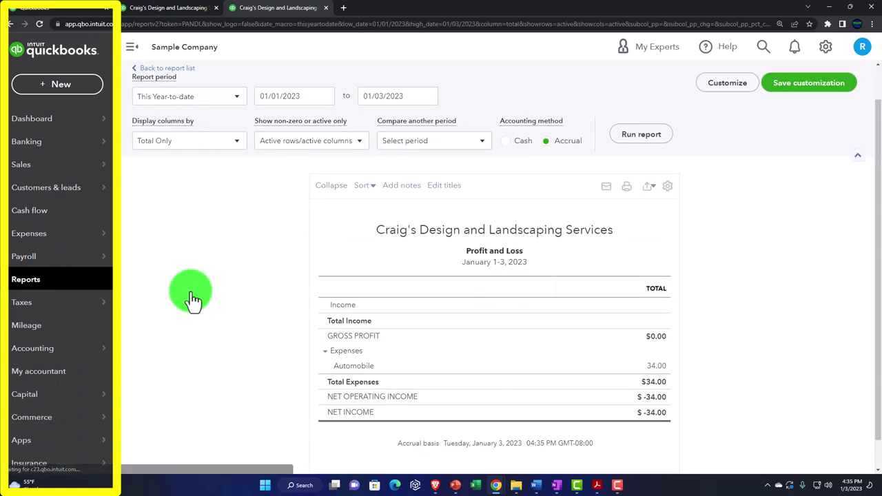
click(133, 49)
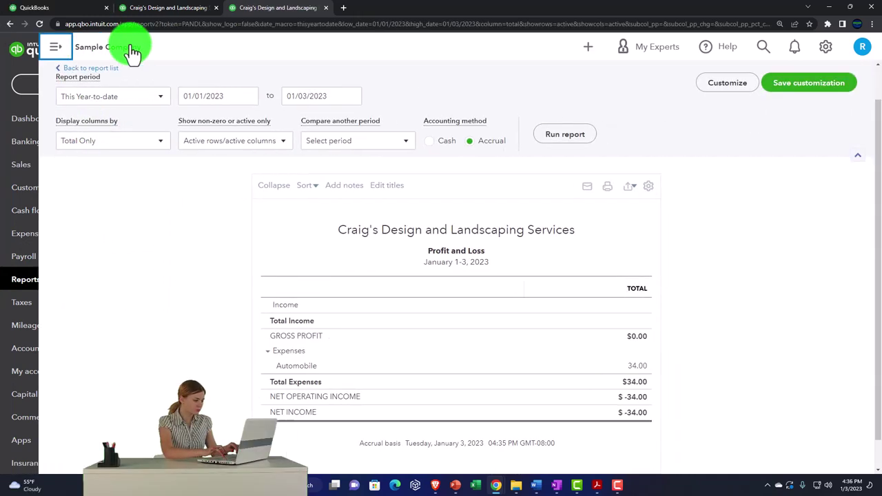
- Run the Profit and Loss report for the period 01/01/2022 to 12/31/2022
triple_click(194, 93)
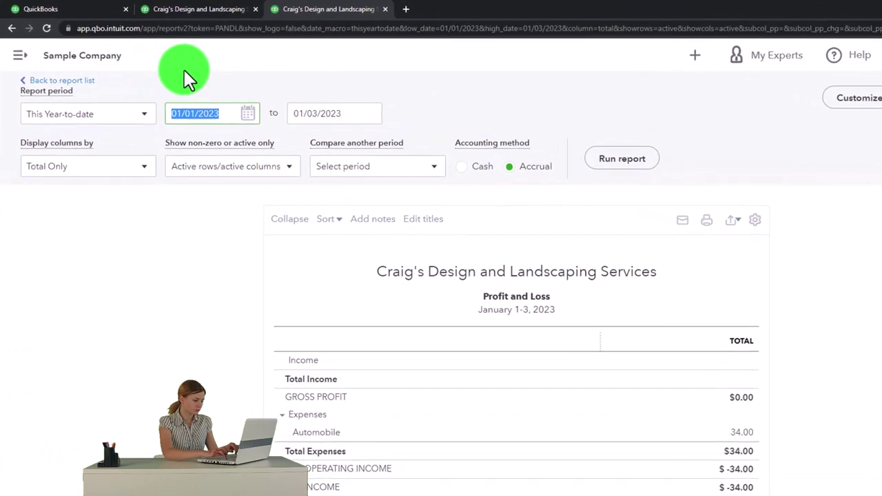
text(01/01/2022)
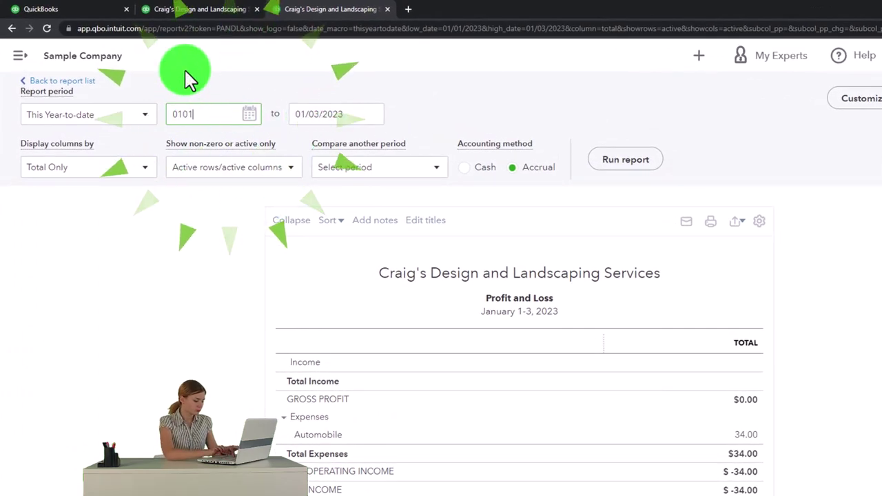
key(Tab)
text(12/31/2022)
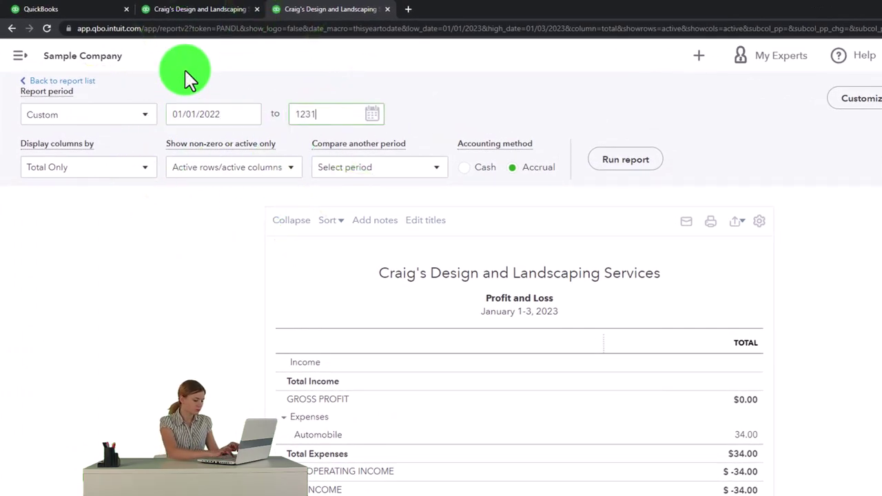
key(Tab)
click(594, 162)
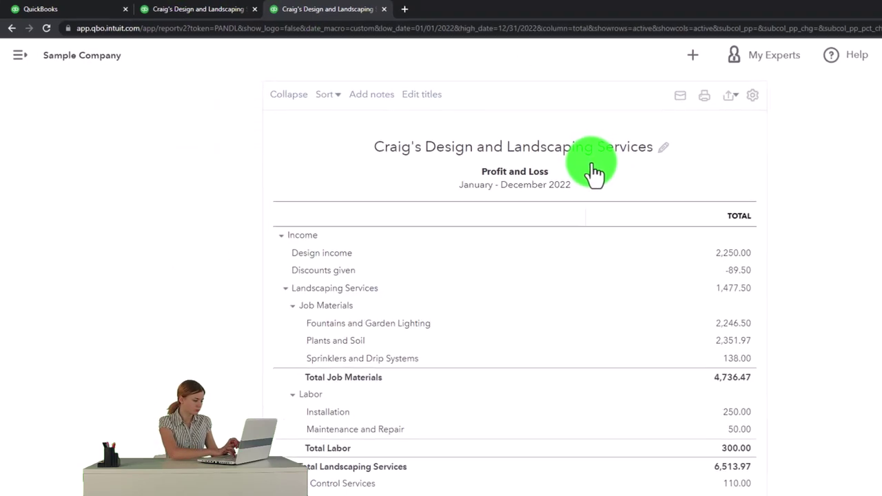
- Collapse the navigation sidebar in the Balance Sheet tab and run that report for 01/01/2022 to 12/31/2022
click(205, 9)
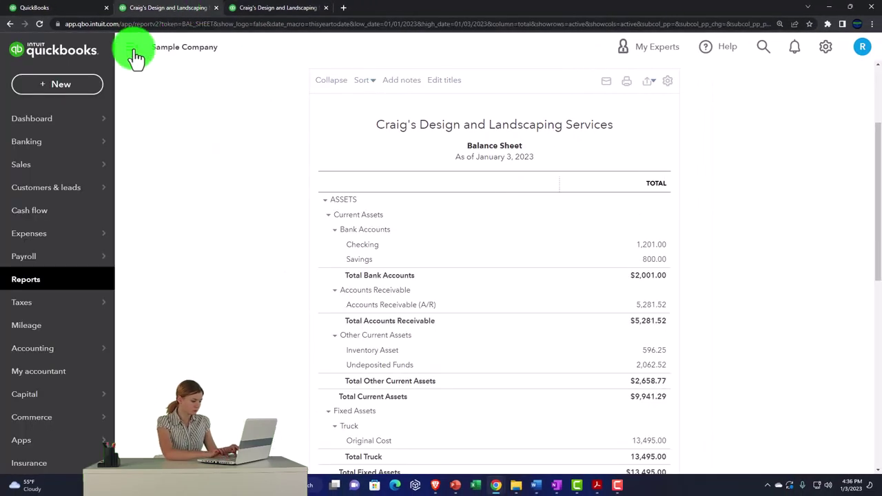
click(134, 50)
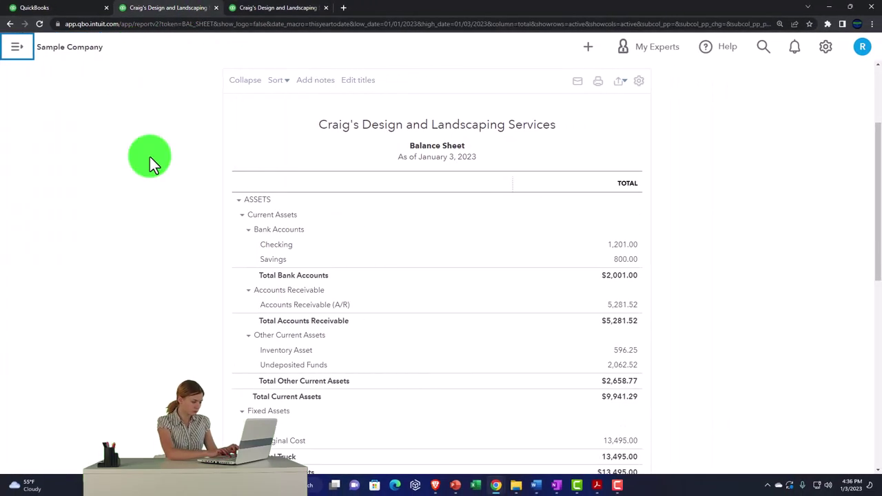
scroll(166, 165, up, 3)
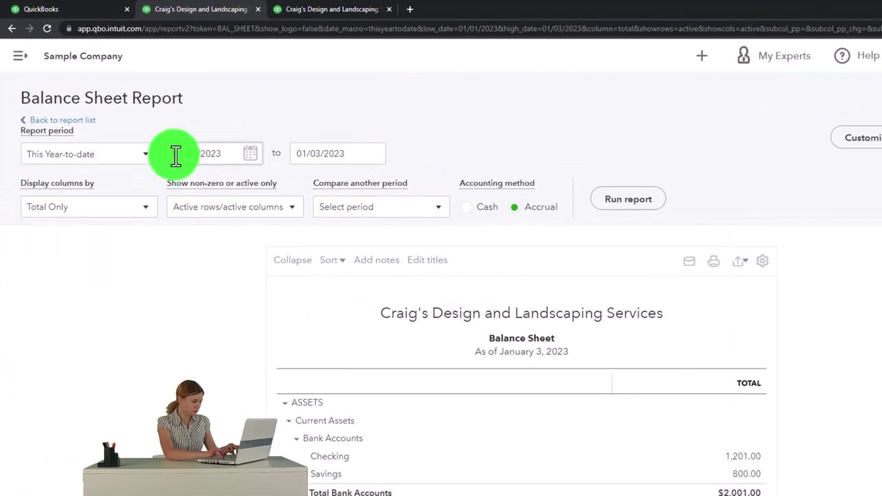
drag(176, 156, 231, 148)
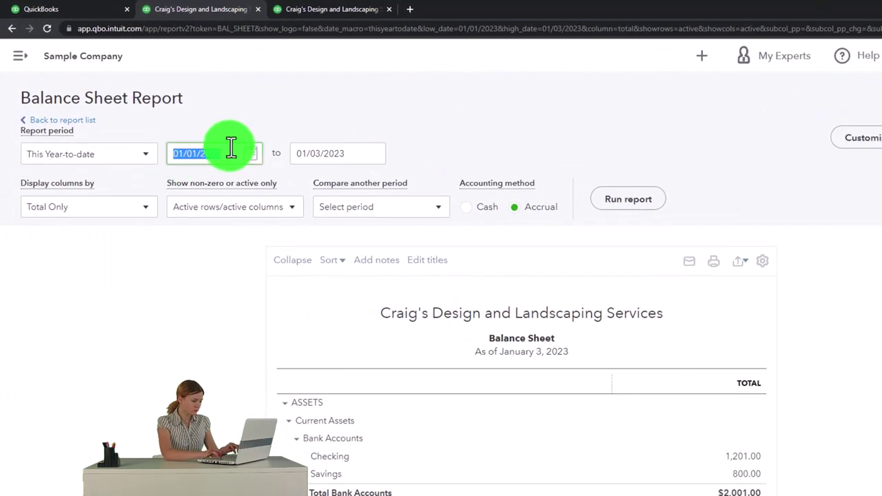
text(01/01/202)
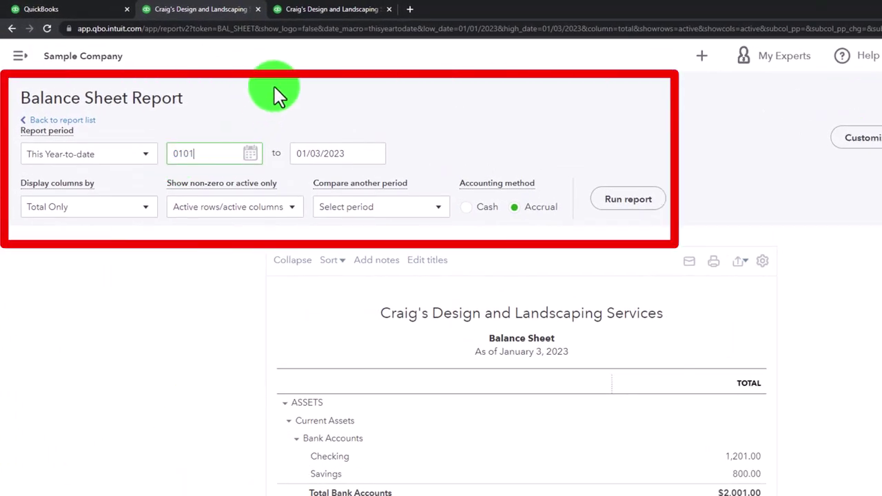
key(Tab)
text(12/31/202)
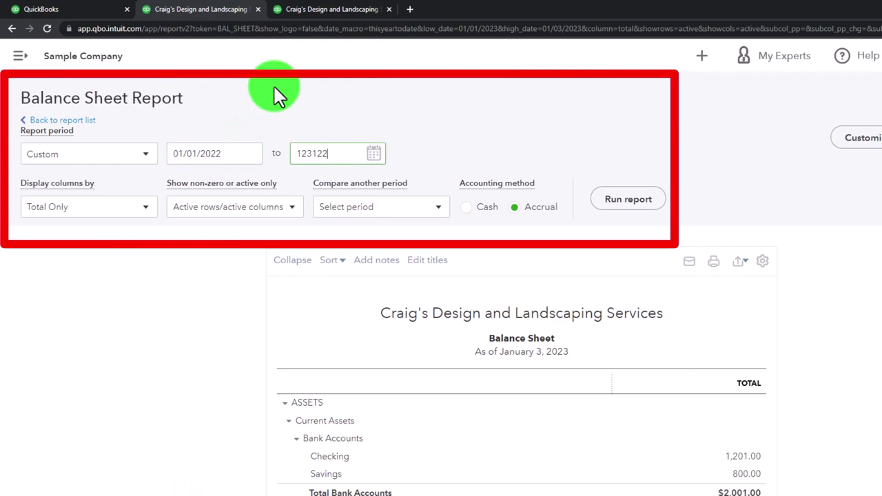
key(Tab)
click(624, 198)
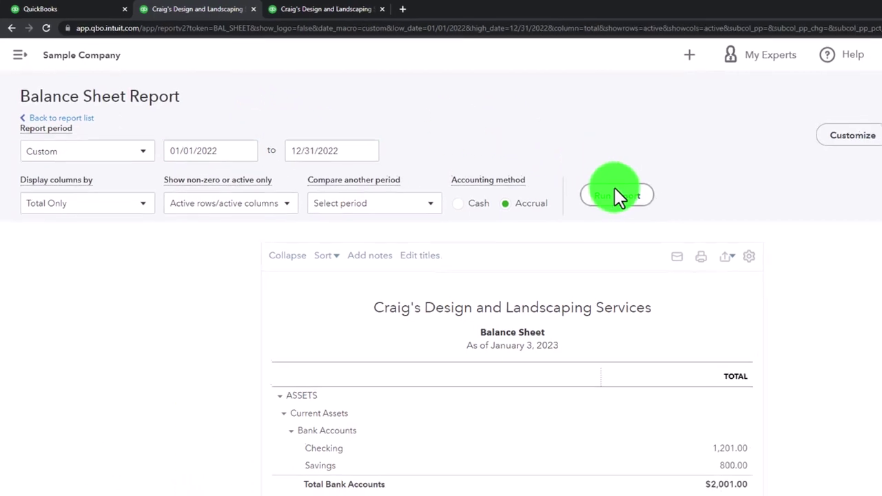
scroll(572, 176, down, 3)
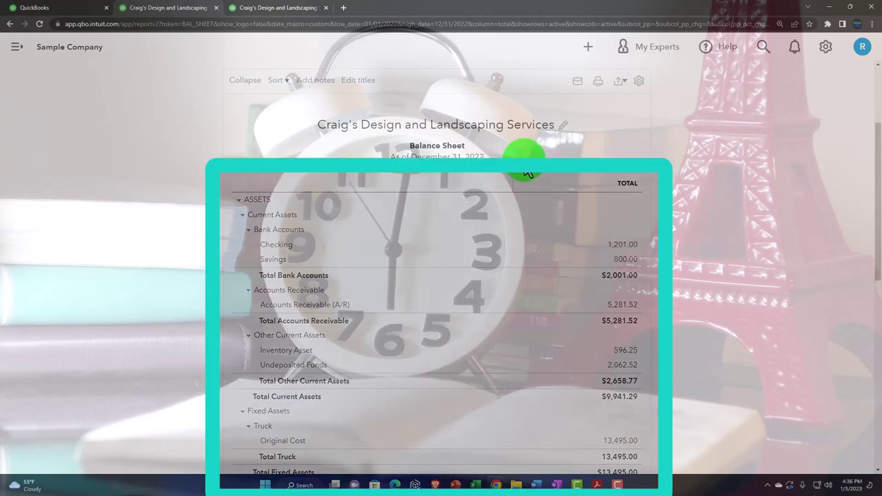
- Duplicate the browser tab containing the 2022 Profit and Loss report
click(295, 14)
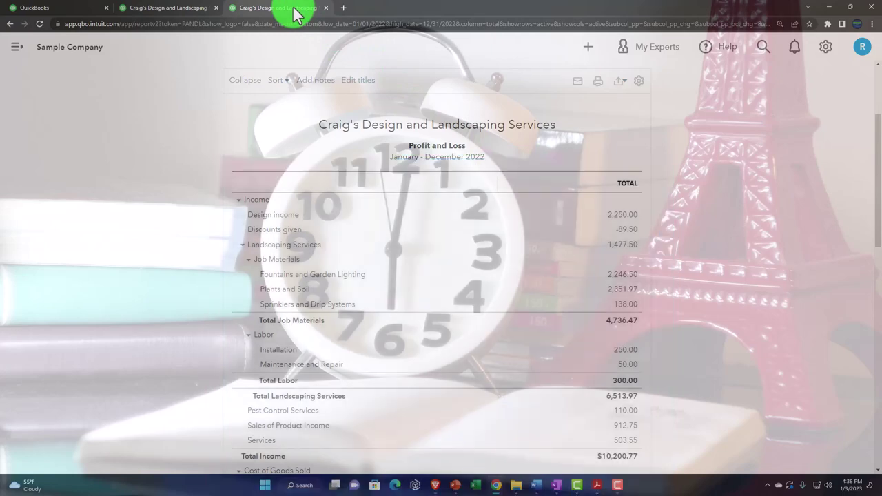
right_click(296, 14)
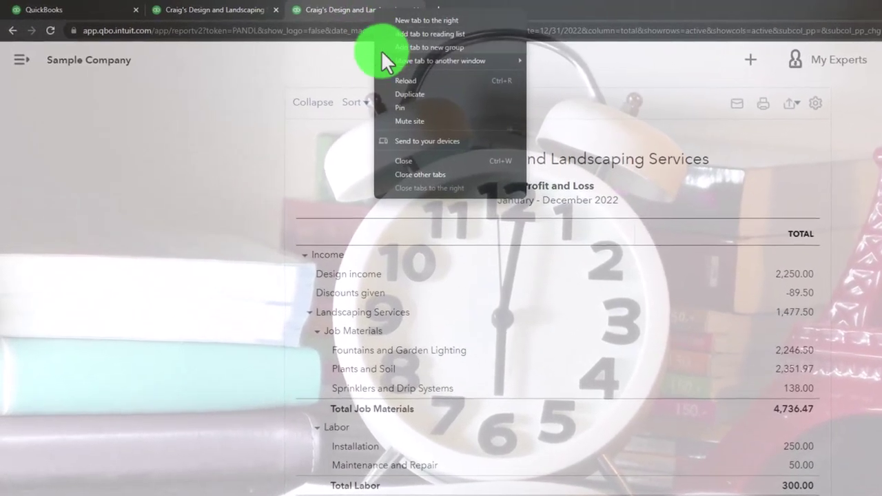
click(391, 92)
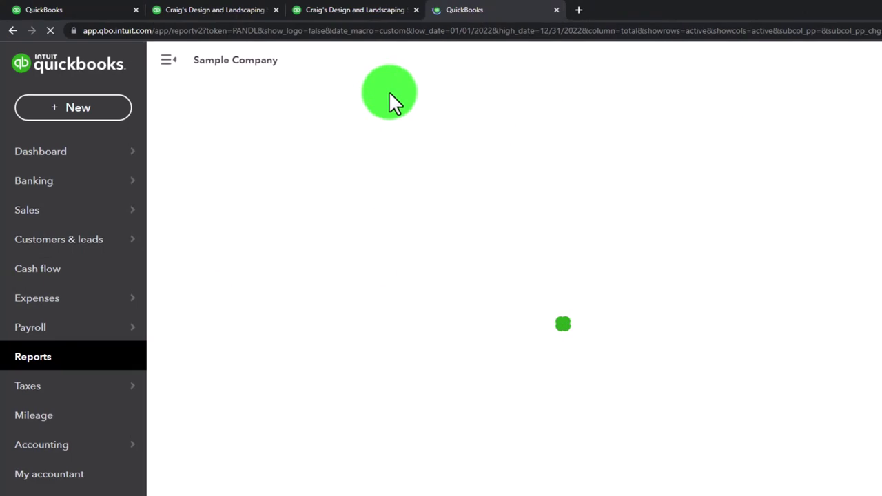
- Open the reports list in the duplicated tab, collapse the navigation sidebar and find the For my accountant section
click(52, 358)
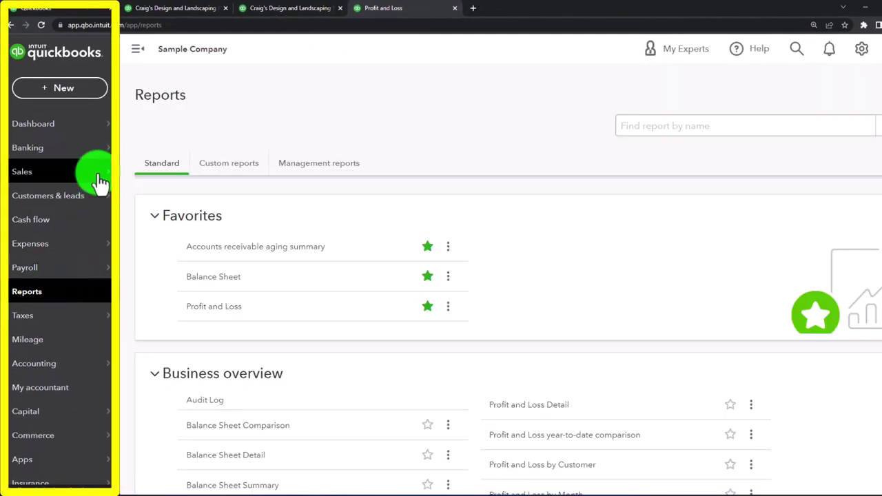
click(136, 52)
scroll(356, 275, down, 18)
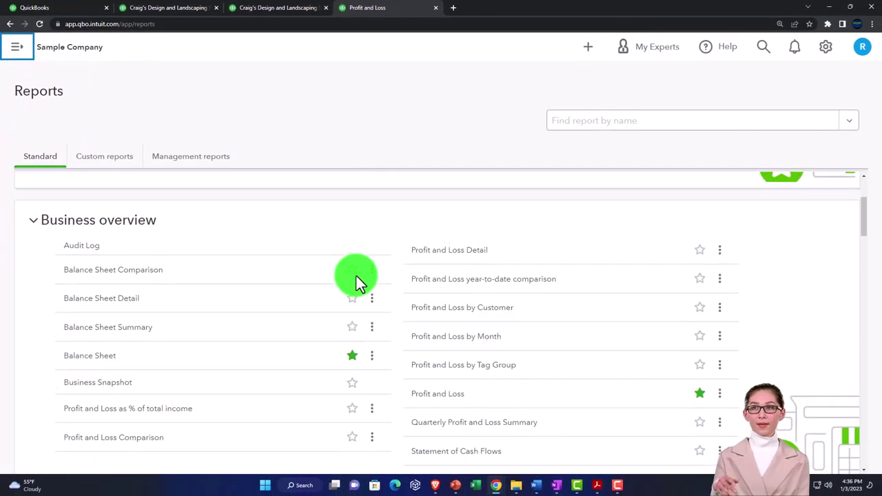
scroll(355, 275, down, 12)
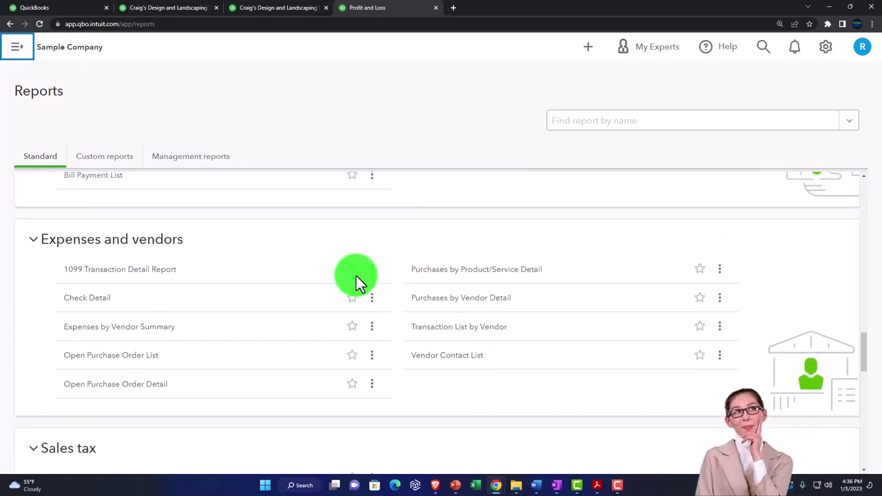
scroll(356, 275, down, 8)
click(355, 277)
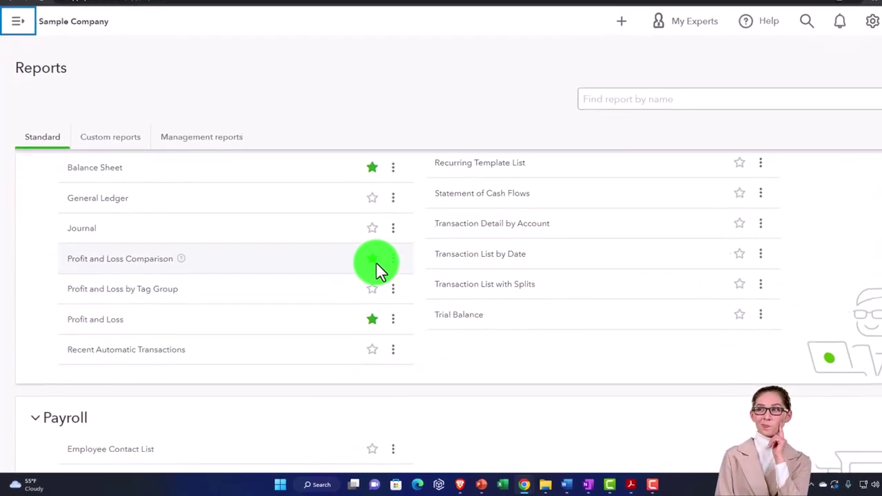
scroll(355, 279, down, 3)
scroll(356, 281, up, 1)
scroll(427, 238, up, 2)
click(428, 240)
scroll(427, 240, up, 3)
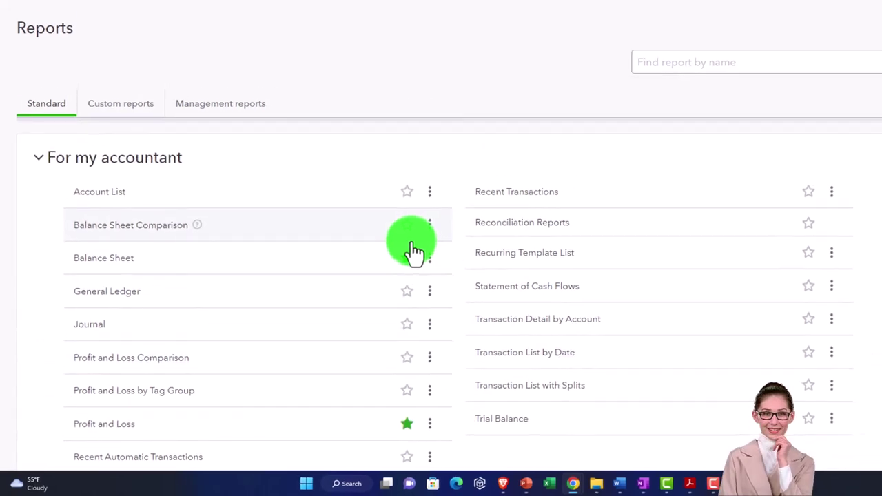
click(408, 256)
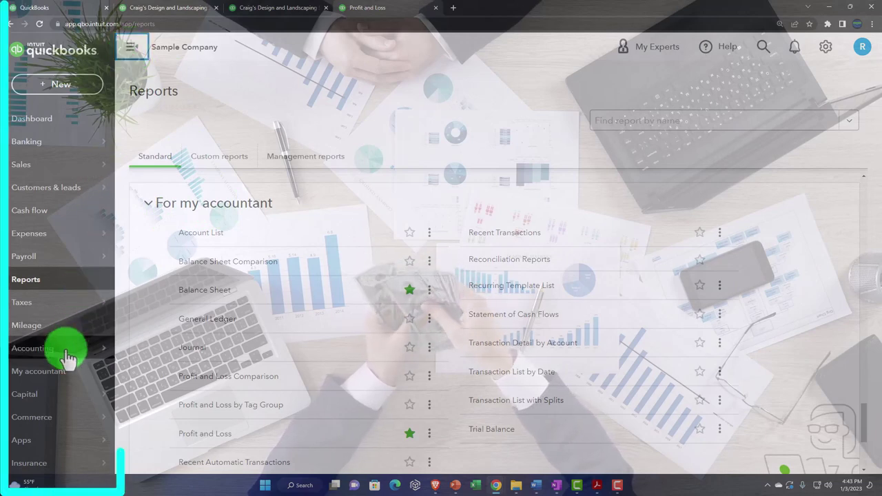
- Open the My accountant page and view the area for inviting an accountant
mouse_move(66, 355)
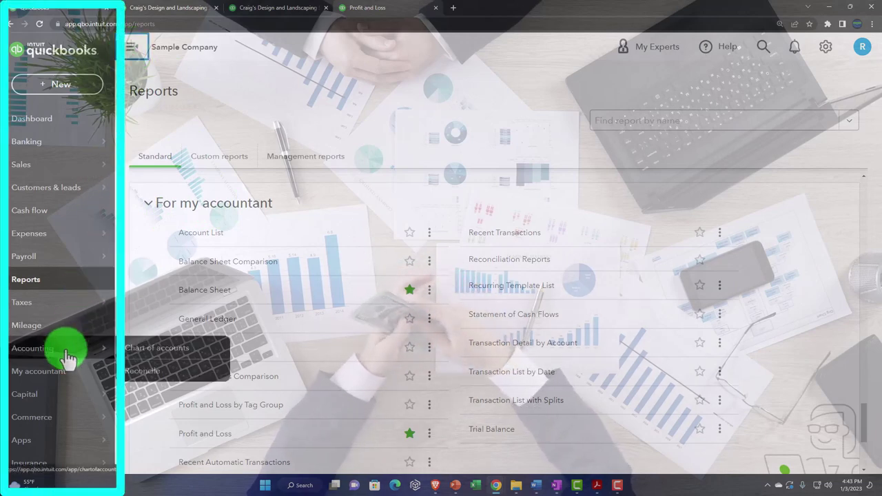
click(60, 385)
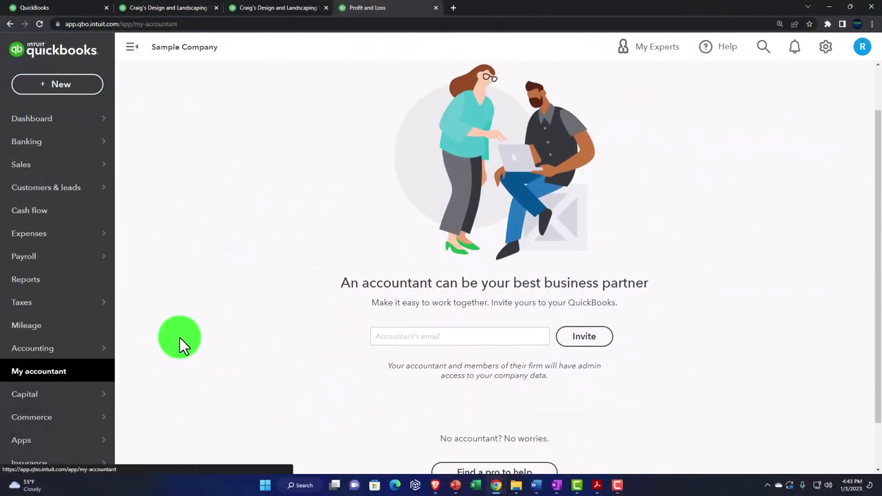
scroll(298, 274, down, 1)
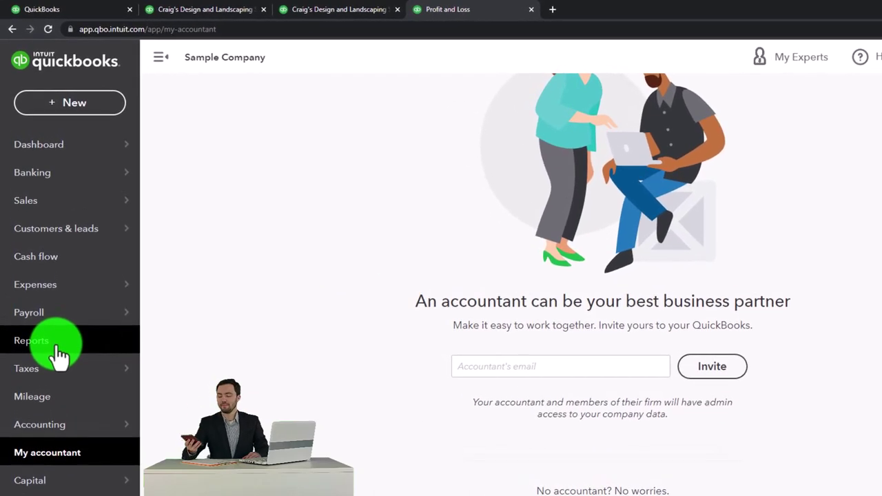
- Return to the reports list with the navigation sidebar collapsed and bring up the For my accountant reports
click(58, 350)
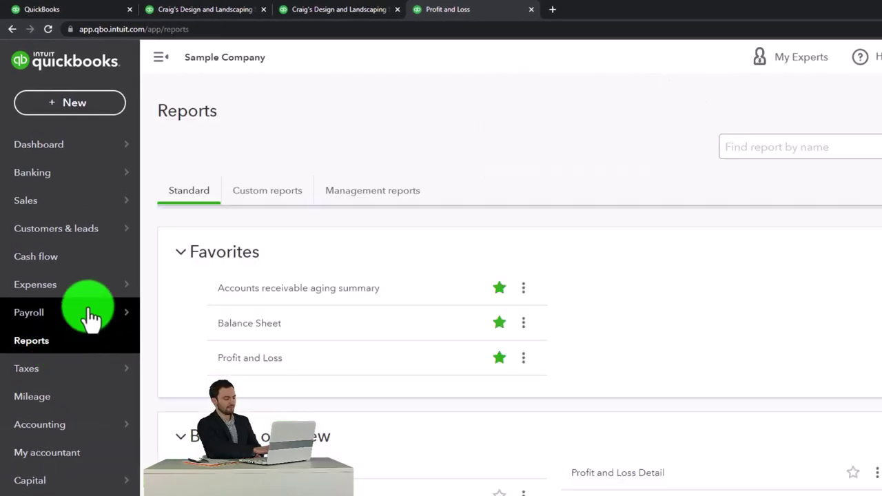
click(160, 58)
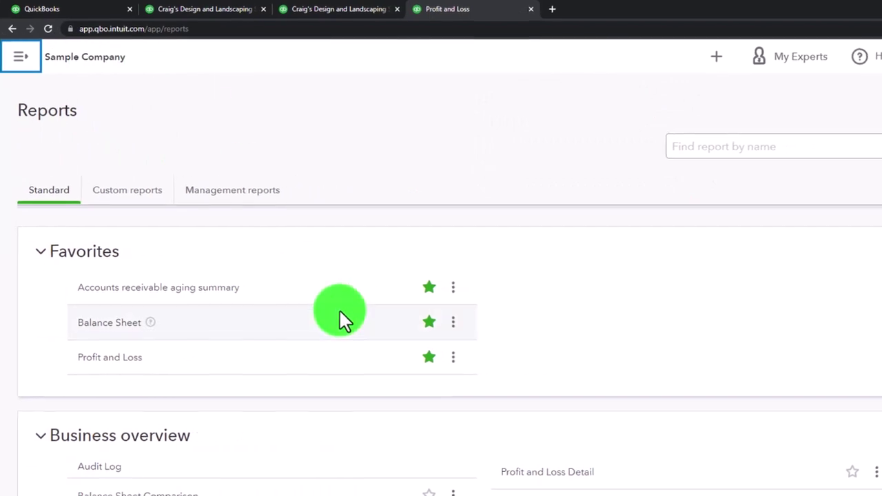
scroll(356, 428, down, 15)
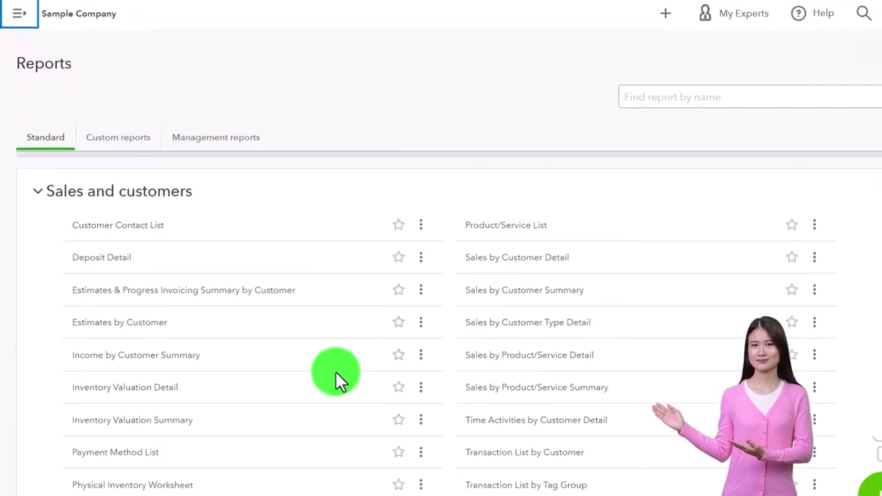
scroll(335, 372, down, 15)
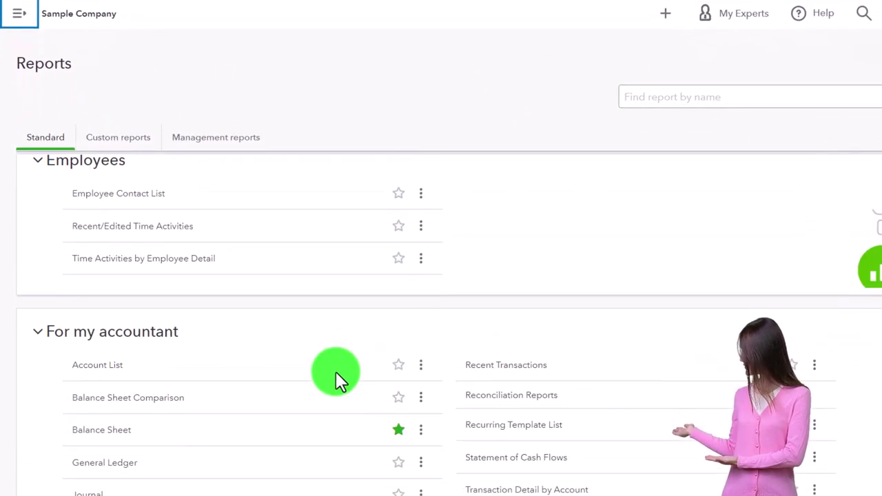
scroll(335, 371, up, 1)
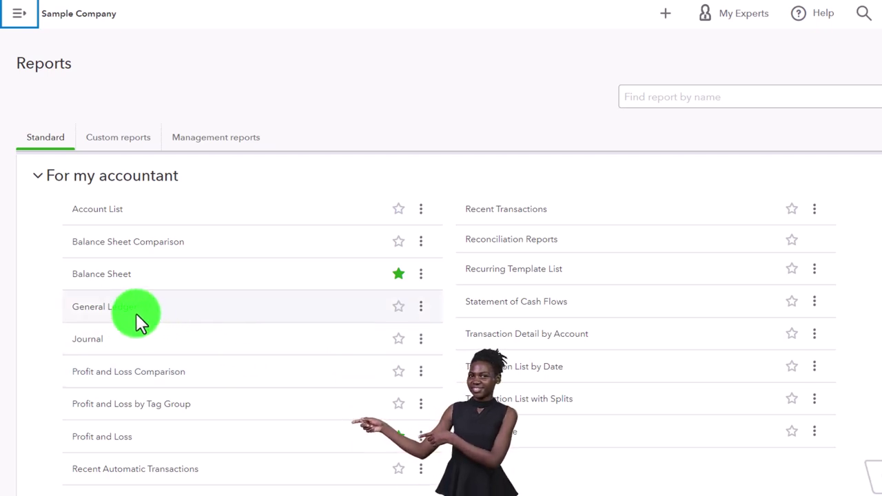
- Open the General Ledger report in a new browser tab and collapse the navigation sidebar there
right_click(126, 311)
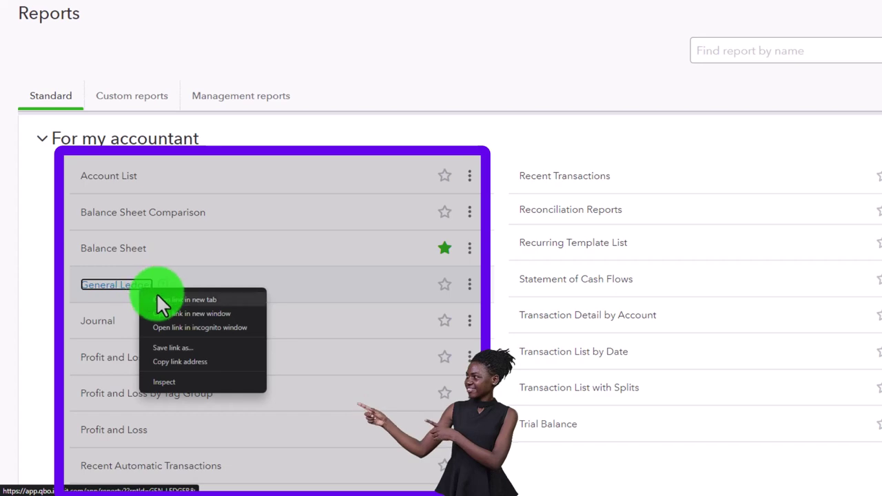
click(157, 300)
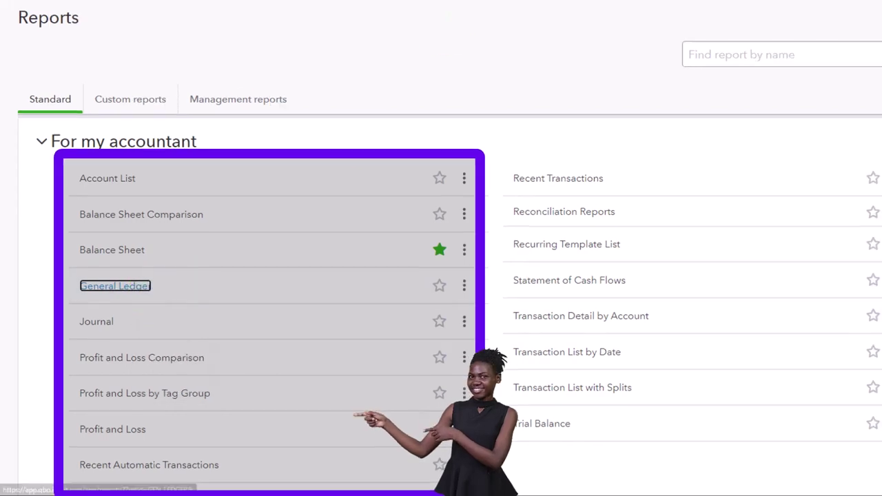
click(499, 12)
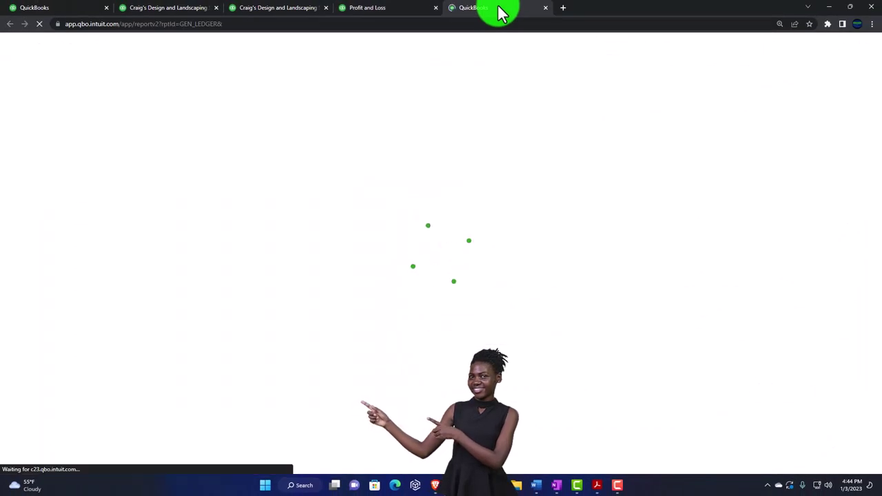
scroll(431, 153, down, 2)
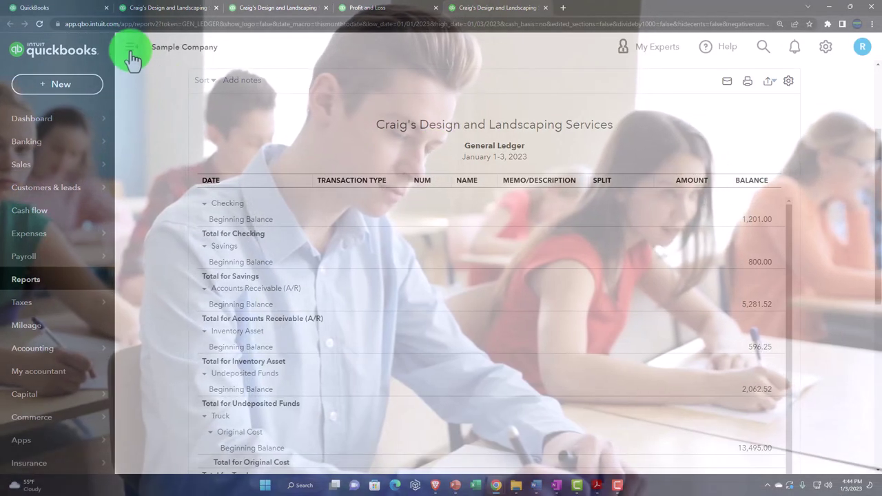
click(132, 47)
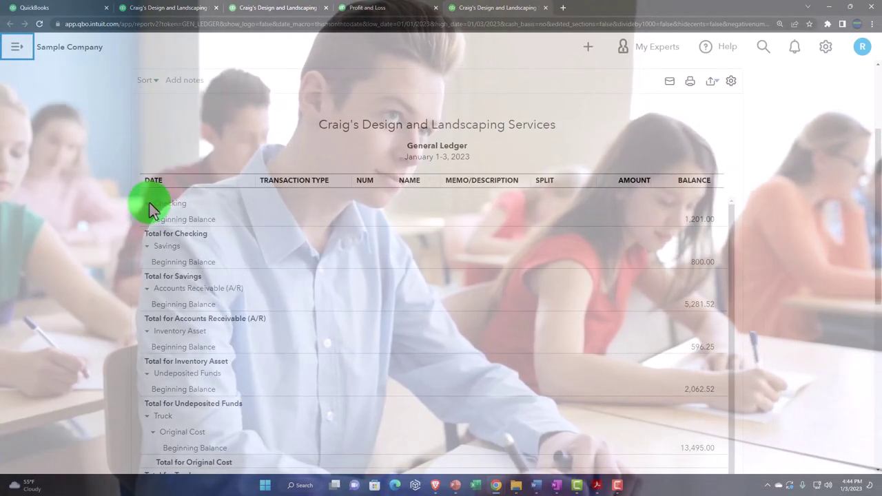
- Run the General Ledger report for the period 01/01/2022 to 12/31/2022
scroll(136, 219, up, 2)
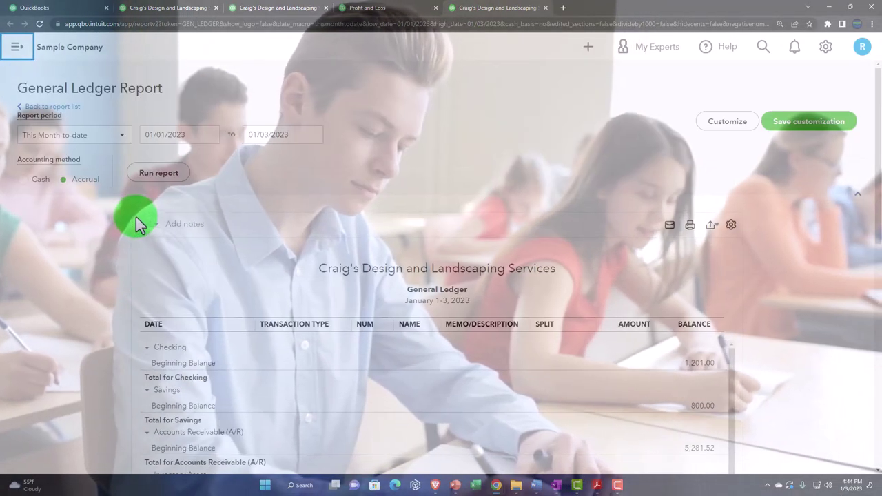
click(176, 135)
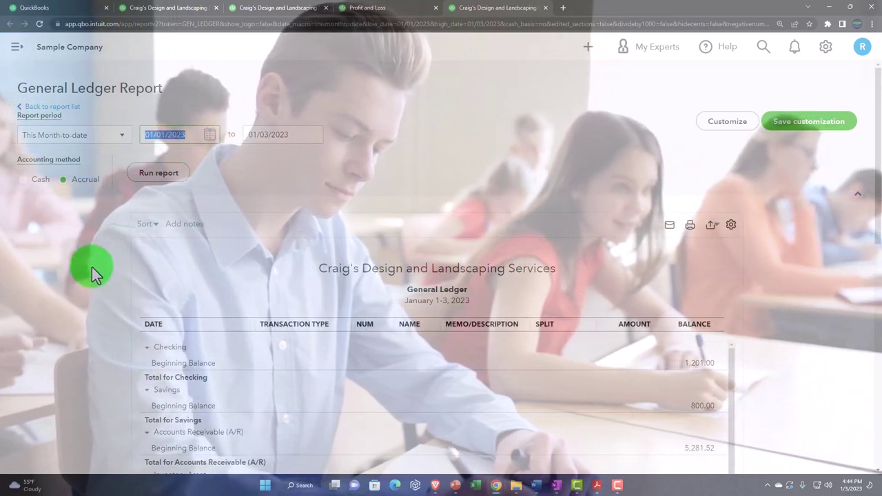
text(010122)
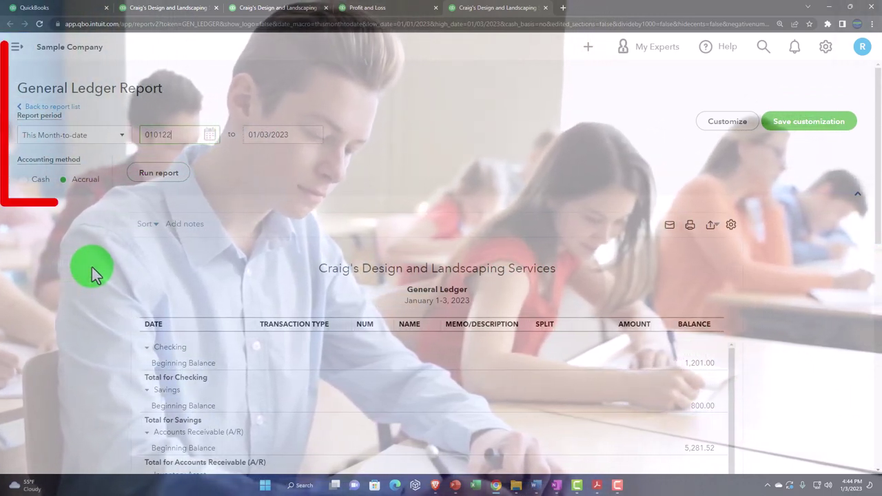
key(Tab)
text(123122)
key(Tab)
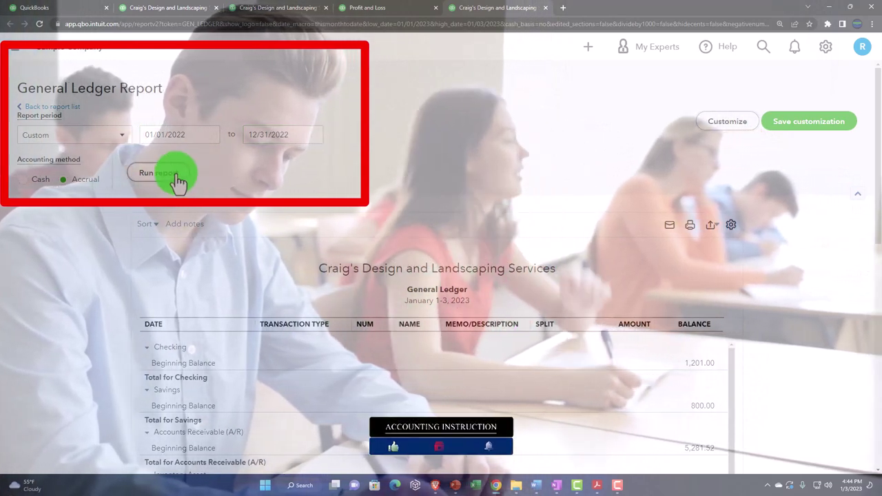
click(177, 179)
scroll(124, 303, down, 3)
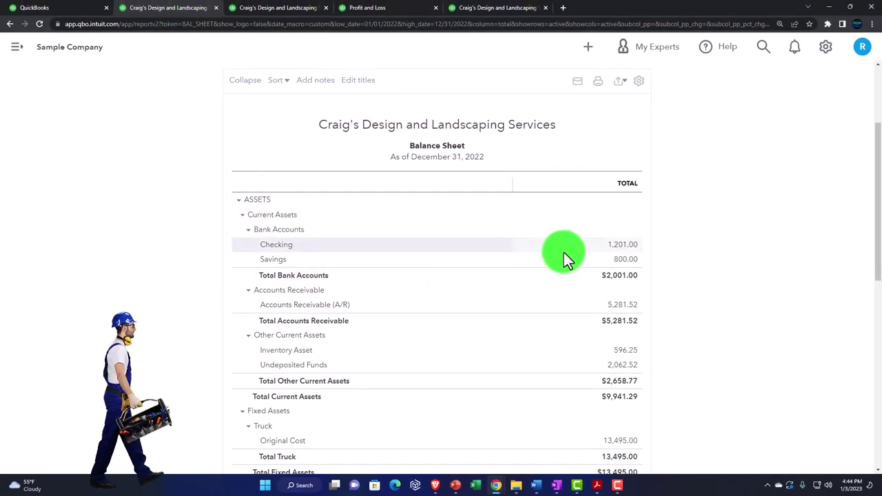
- Open the transaction detail behind the Checking balance on the Balance Sheet, review it and return to the report summary
click(618, 245)
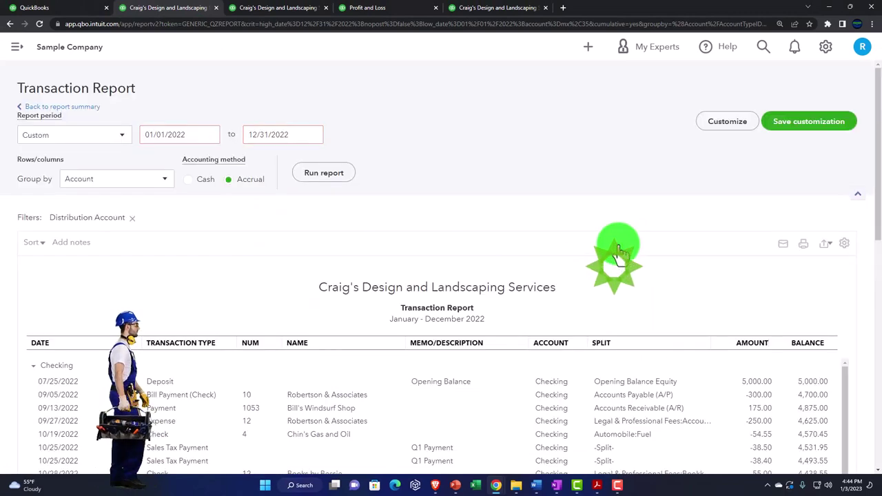
scroll(616, 250, down, 2)
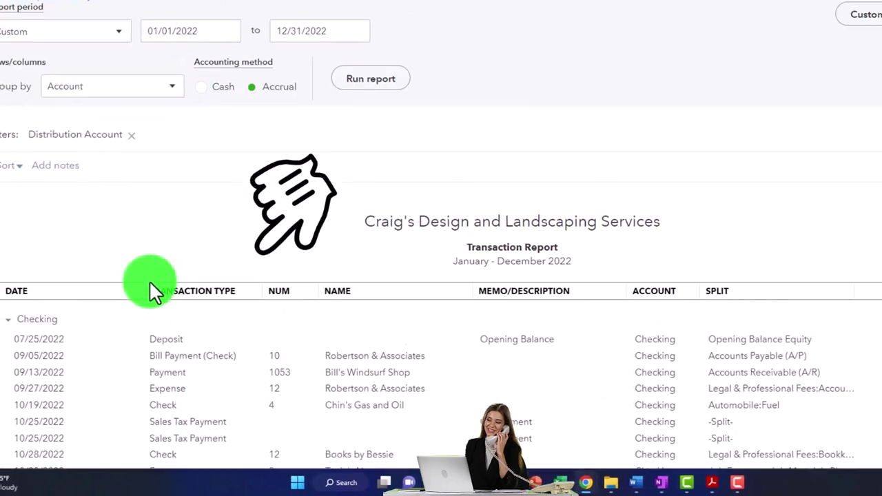
click(69, 43)
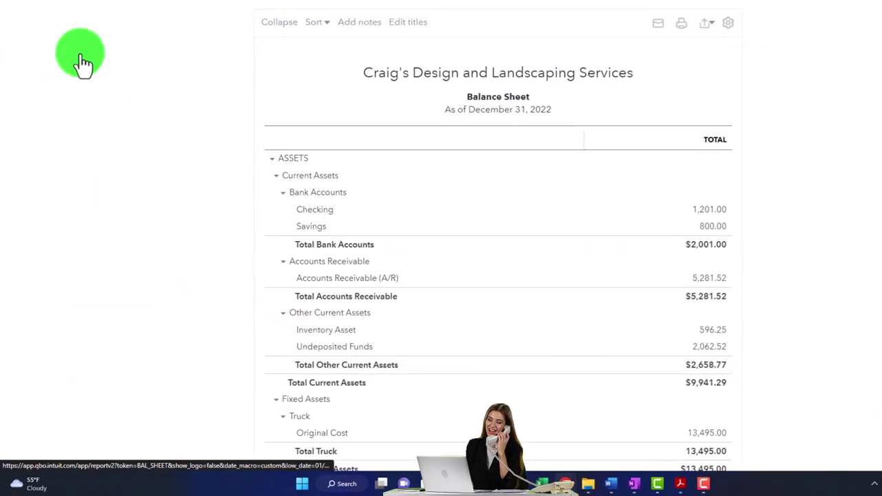
- Collapse the Checking, Savings and Accounts Receivable (A/R) accounts in the General Ledger report, and close that report's tab
click(492, 6)
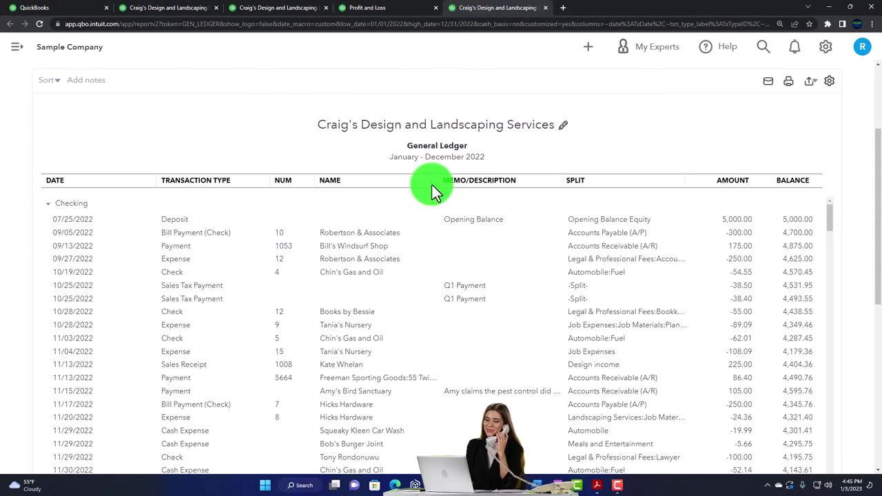
click(47, 203)
click(48, 219)
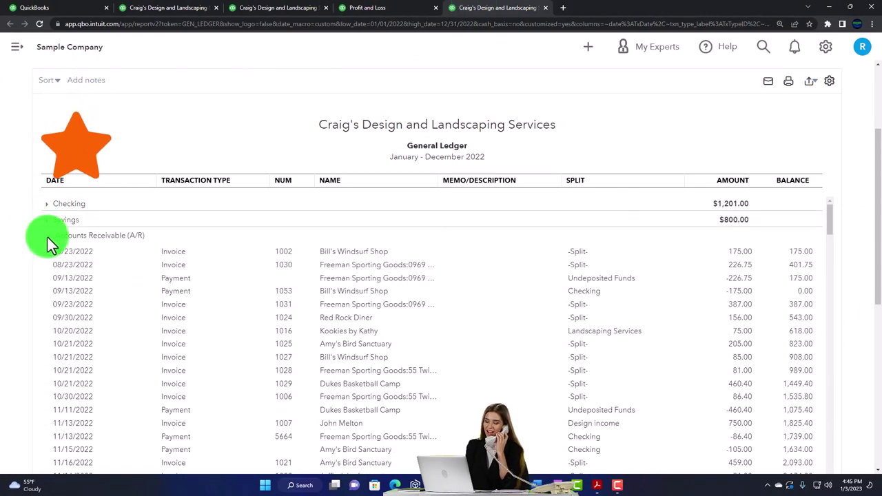
click(49, 236)
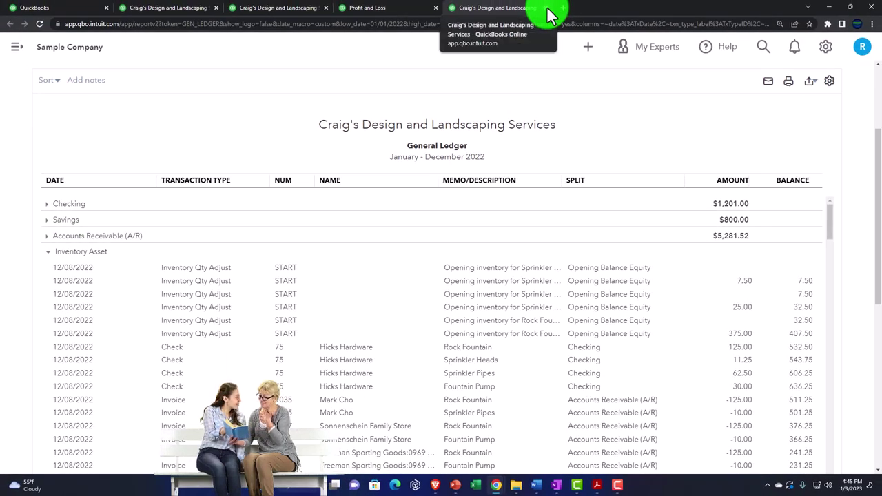
click(546, 8)
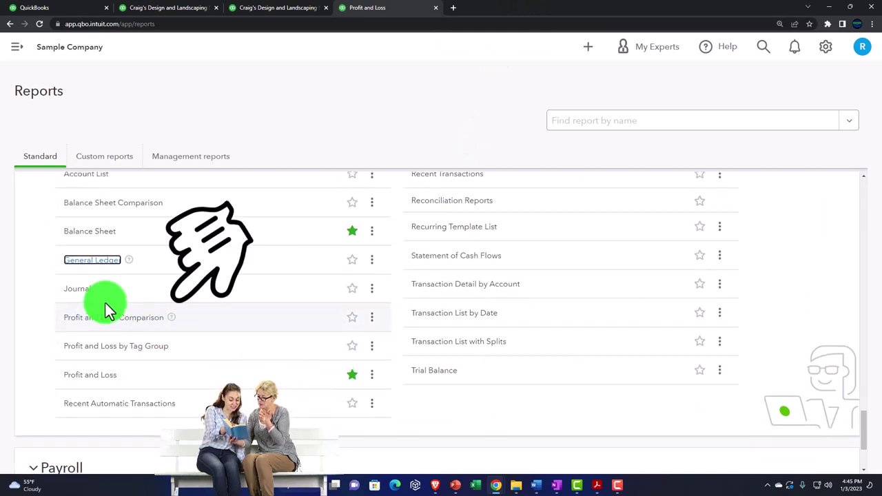
- Open the Journal report from the For my accountant section in a new browser tab and collapse the navigation sidebar
right_click(84, 298)
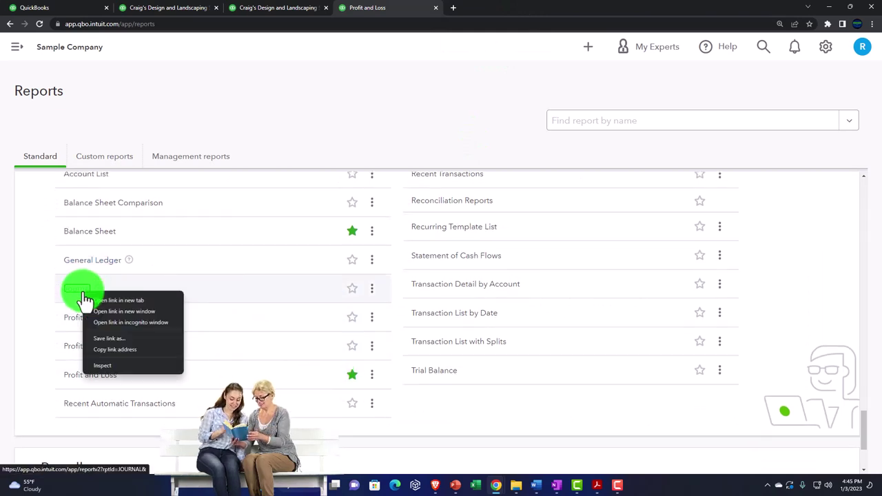
click(98, 301)
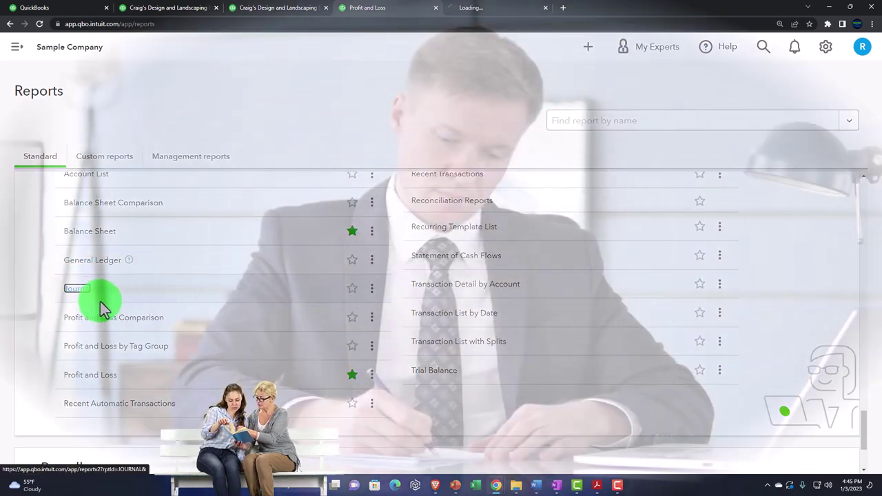
click(478, 8)
click(132, 47)
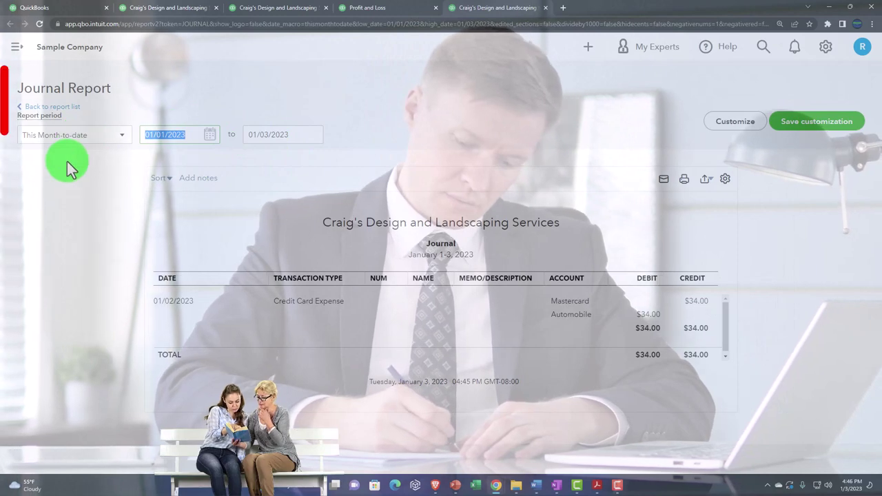
- Run the Journal report for the period 01/01/2022 to 01/02/2023
text(010122)
key(Tab)
text(010223)
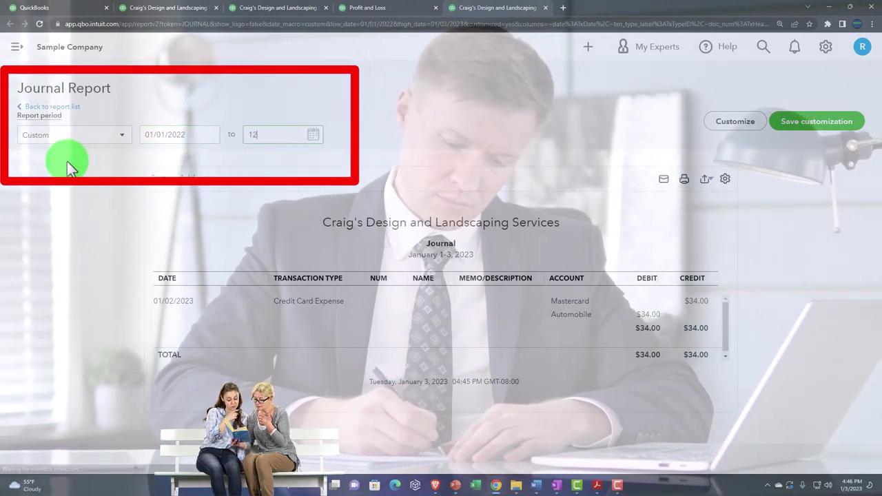
key(Return)
- Examine the Journal report's entries by date, transaction type, account, debit and credit, and close the report's browser tab
scroll(67, 161, down, 1)
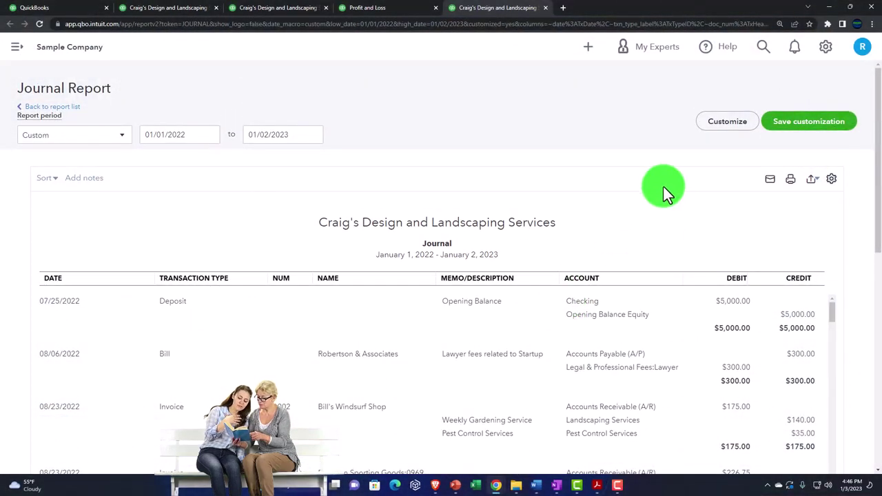
scroll(664, 187, down, 2)
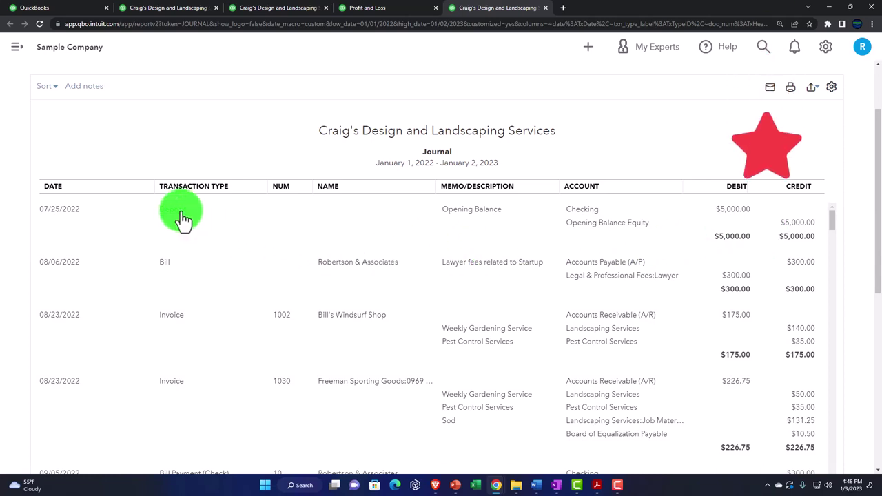
scroll(172, 265, down, 1)
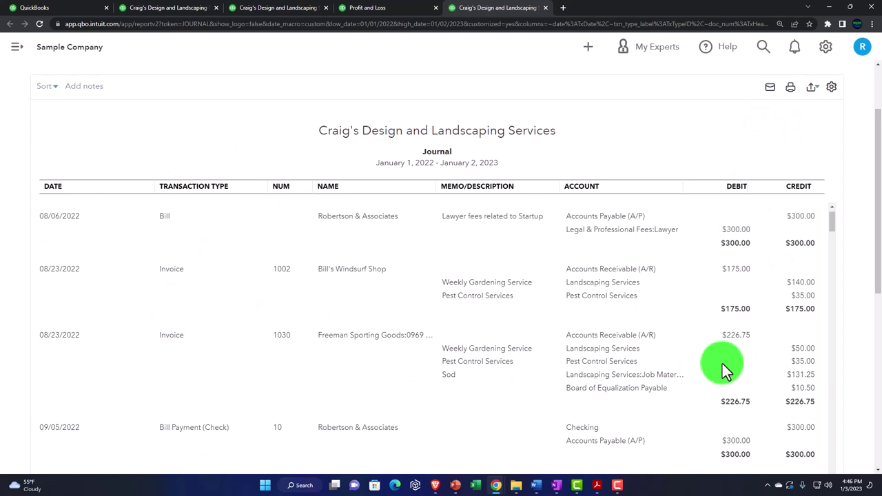
scroll(722, 364, down, 3)
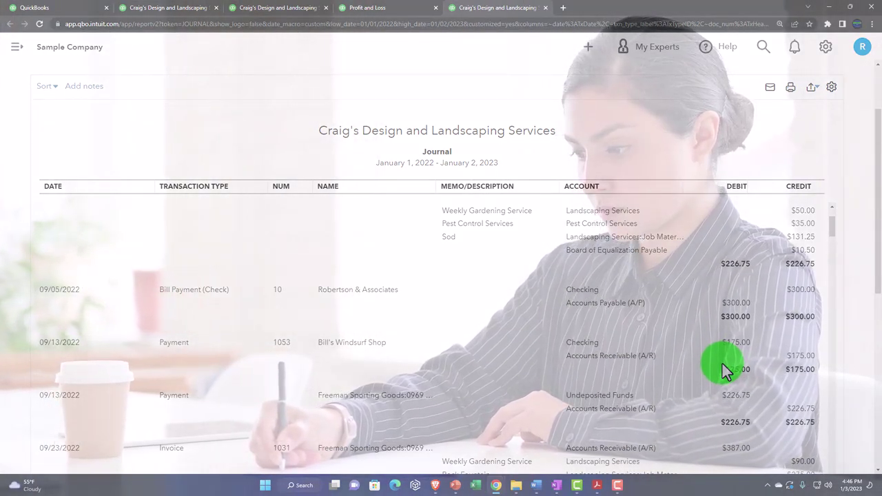
scroll(722, 364, down, 2)
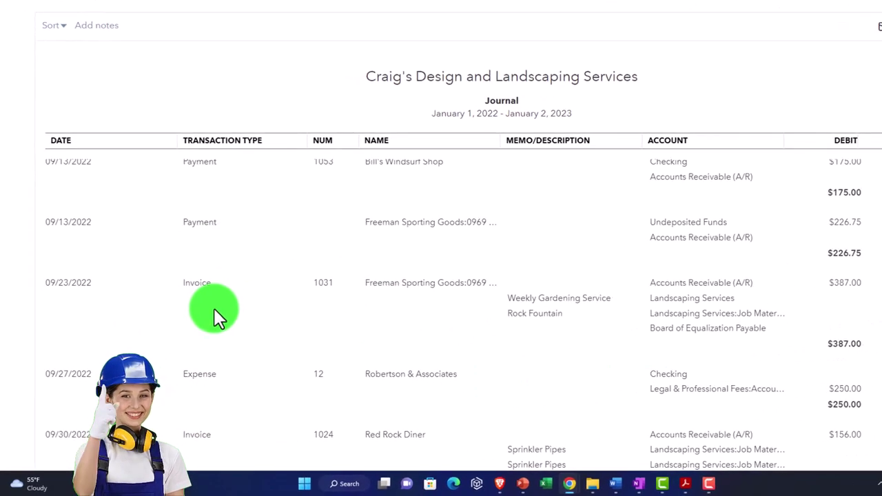
scroll(214, 308, down, 3)
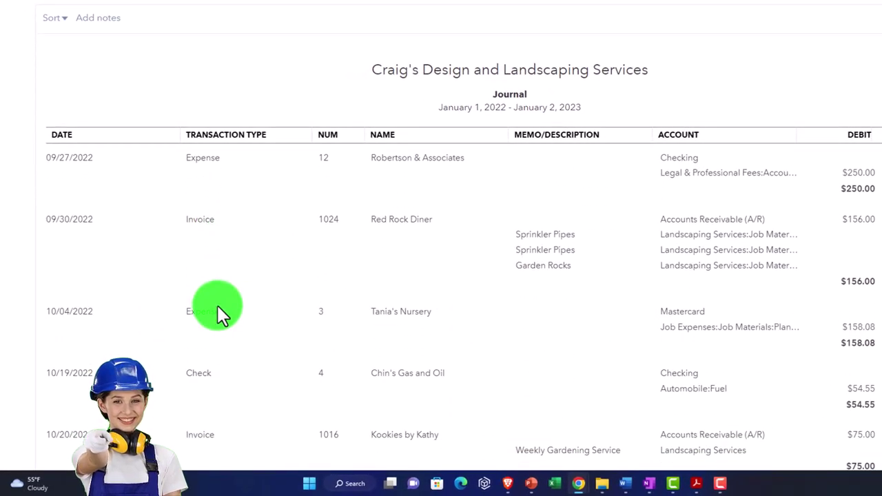
scroll(219, 314, up, 3)
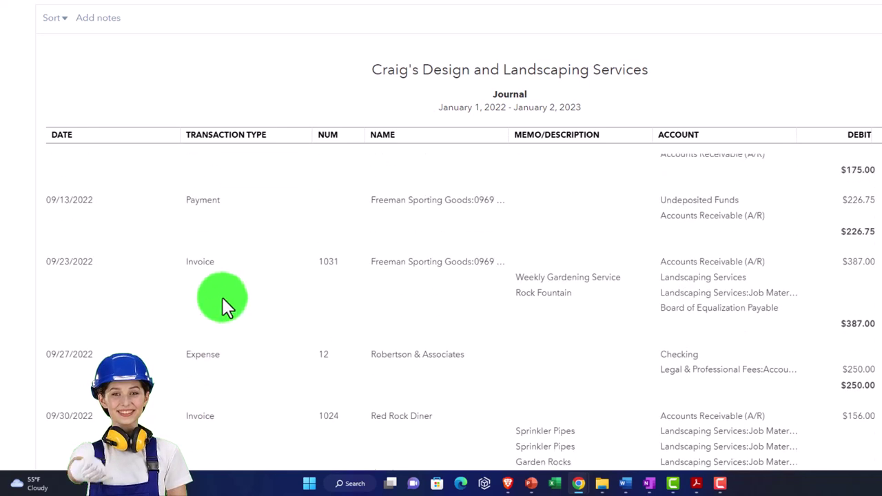
click(237, 153)
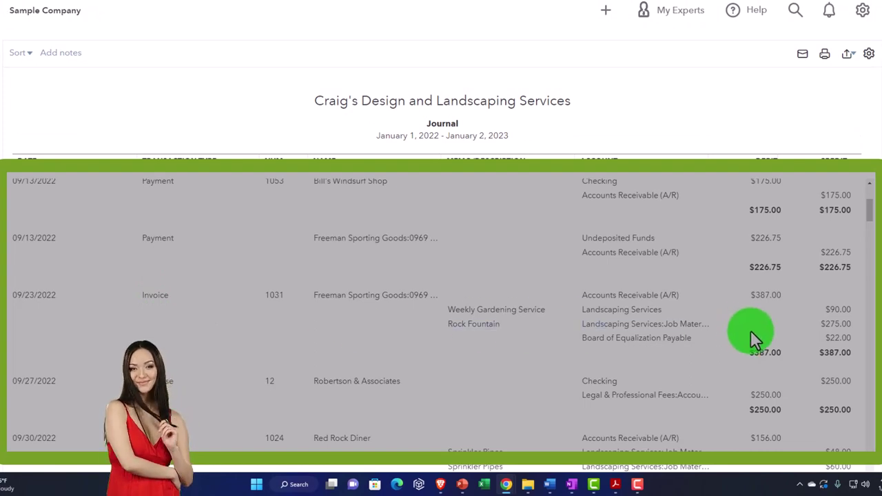
scroll(747, 324, up, 7)
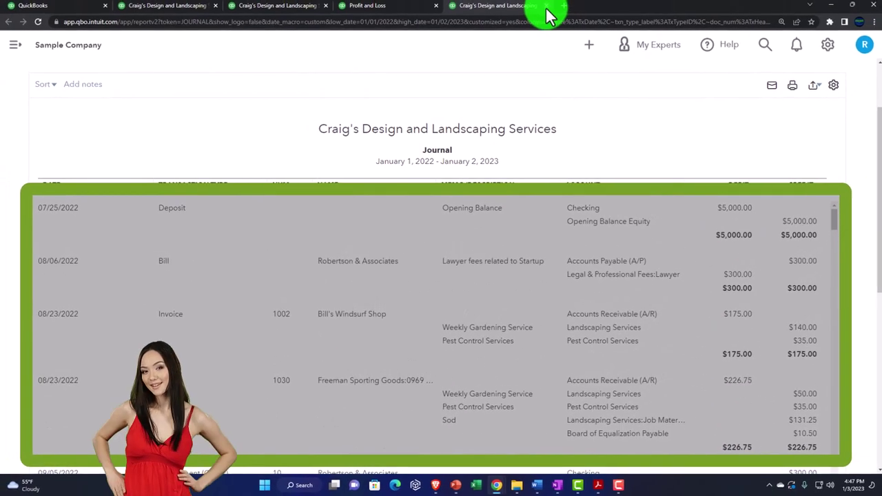
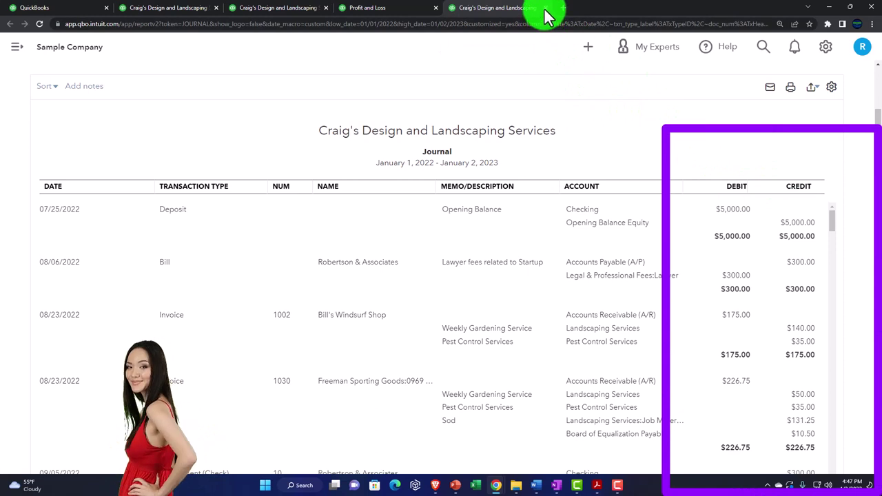
click(545, 9)
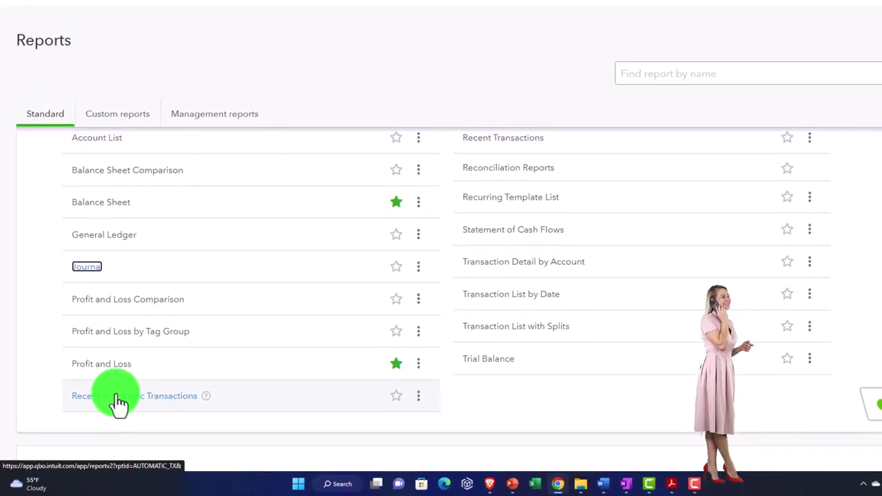
- Open the Transaction Detail by Account report from the For my accountant section in a new browser tab and collapse the navigation sidebar
scroll(115, 405, up, 1)
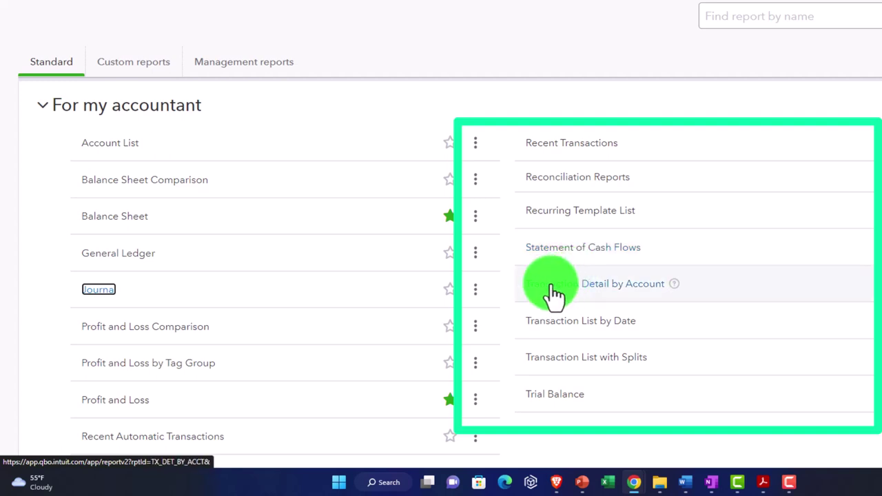
right_click(619, 293)
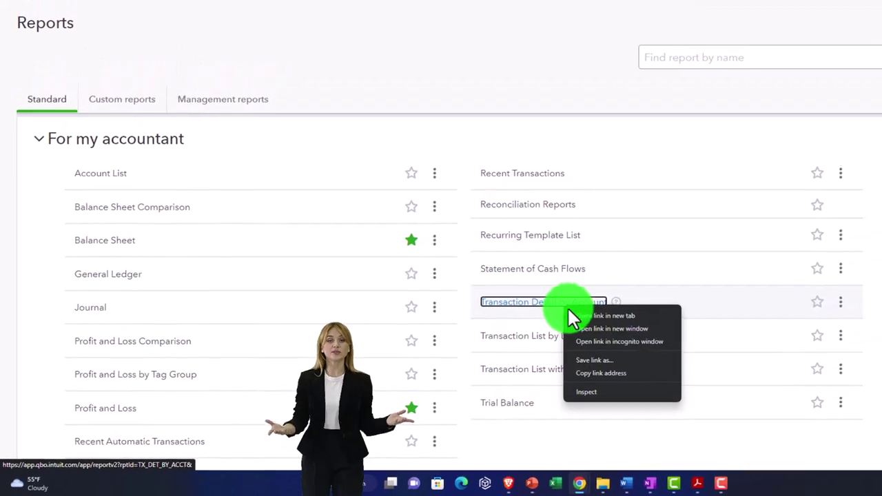
click(558, 321)
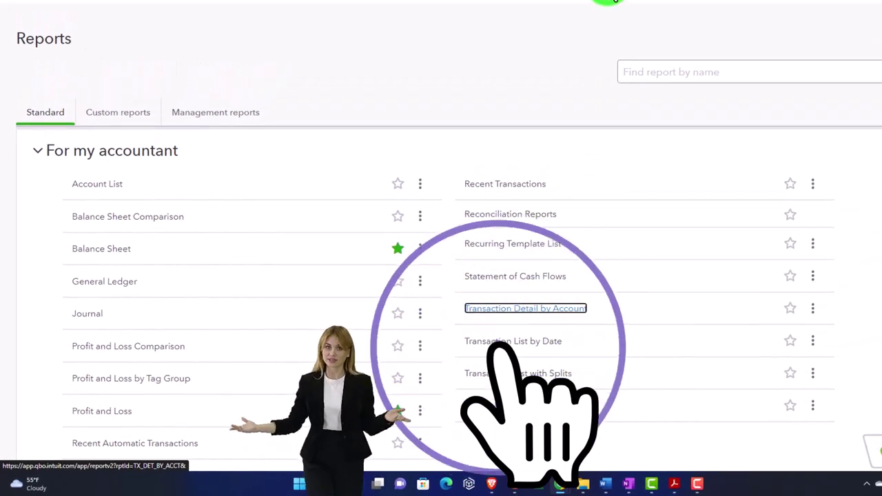
click(473, 8)
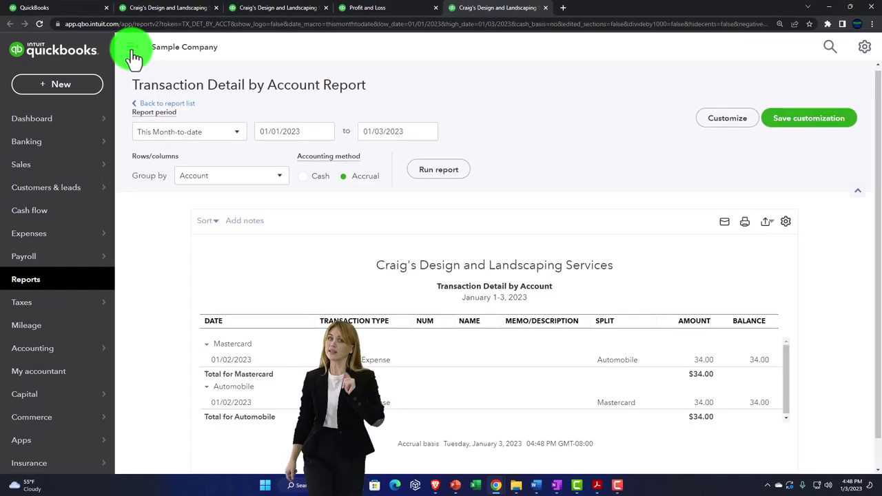
click(132, 50)
- Run the Transaction Detail by Account report for the period 01/01/2022 to 12/31/2022
click(207, 141)
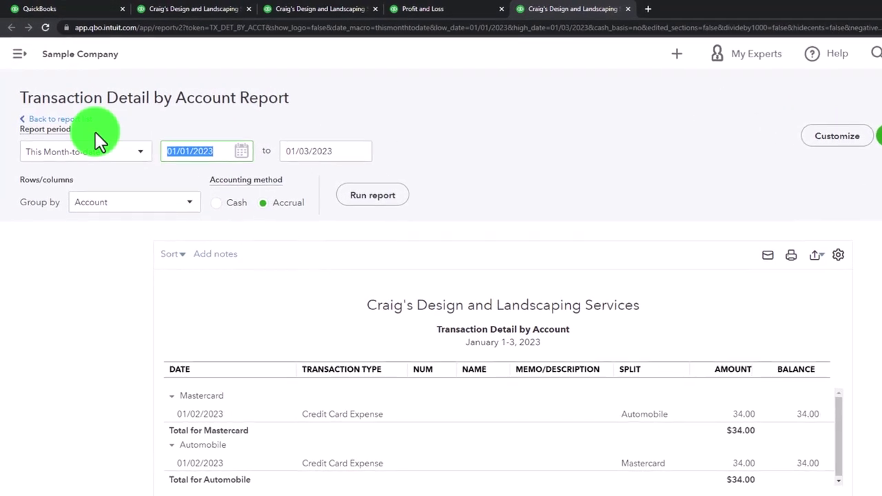
text(01/01/2022)
key(Tab)
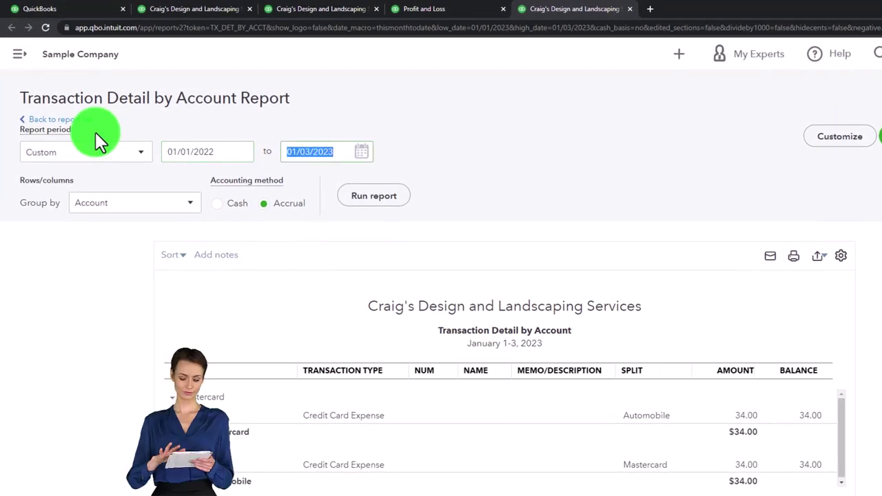
text(12312)
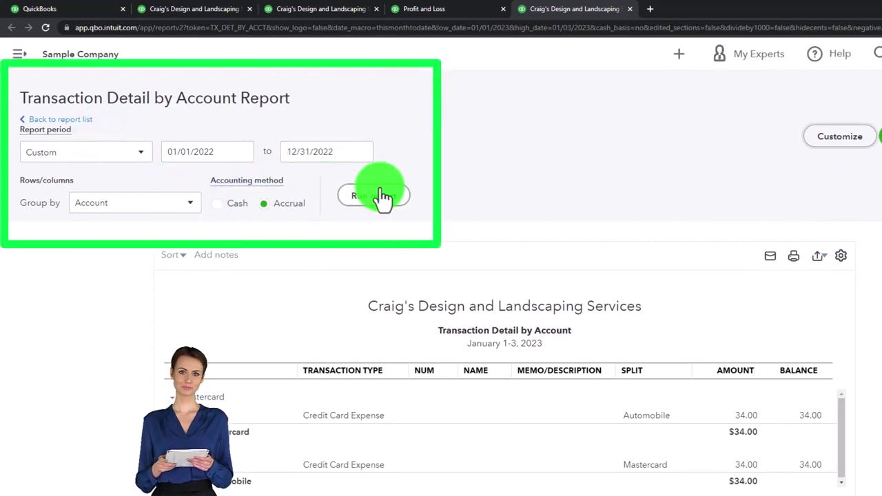
click(383, 198)
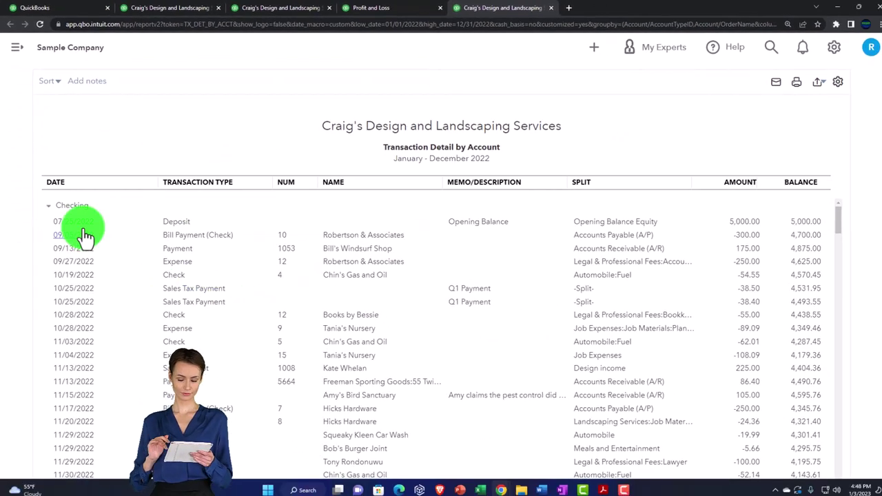
- Collapse the Checking, Savings and Accounts Receivable (A/R) groups in the Transaction Detail by Account report, and close its browser tab
click(49, 203)
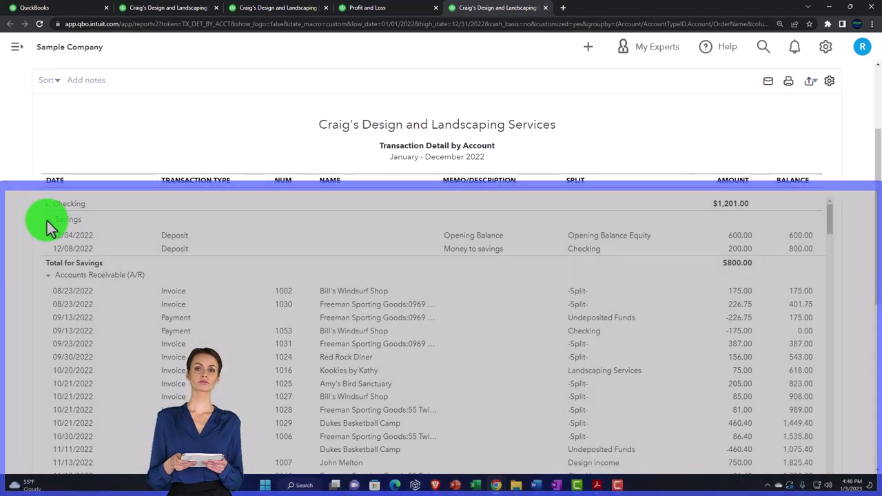
click(47, 220)
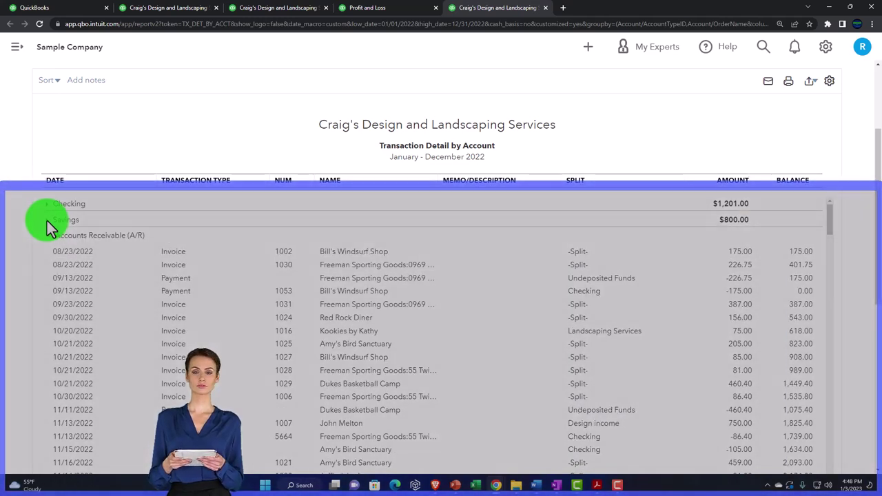
click(47, 235)
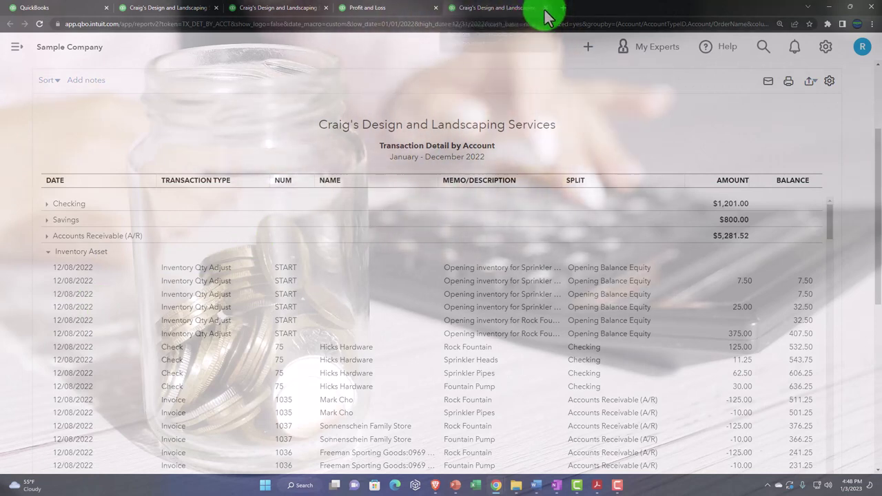
click(545, 9)
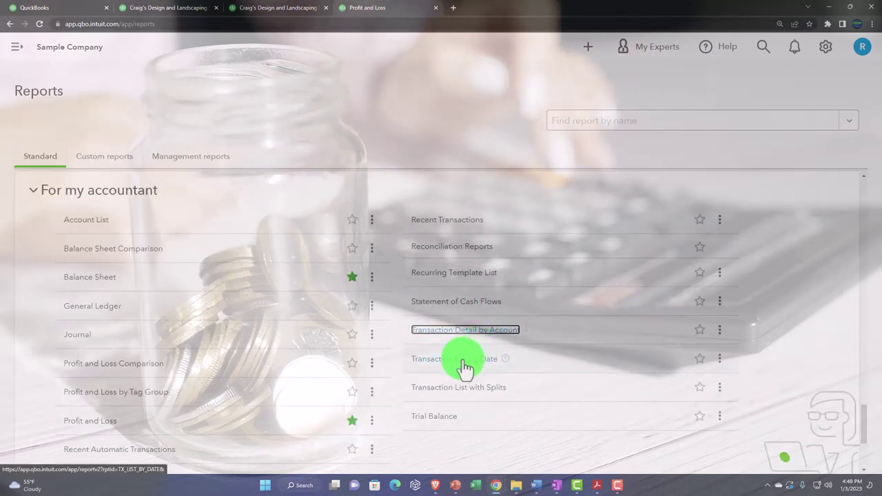
- Open the Transaction List by Date report from the For my accountant section in a new browser tab
right_click(463, 365)
click(475, 371)
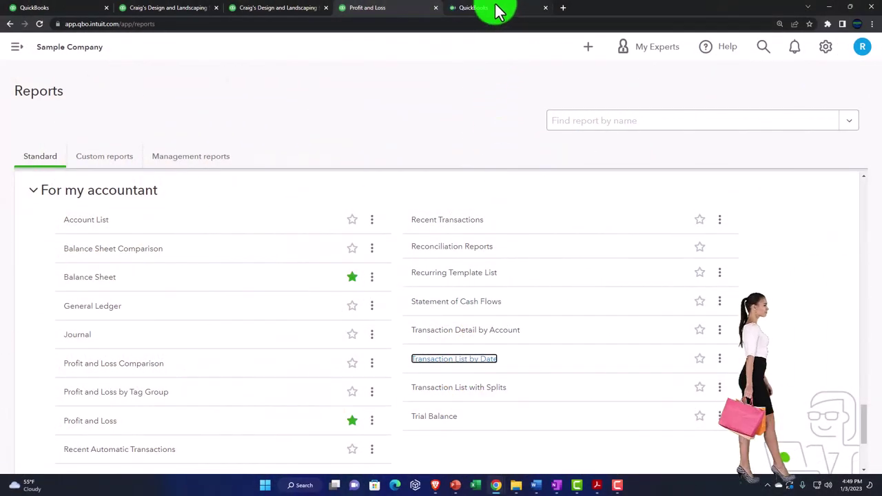
click(498, 10)
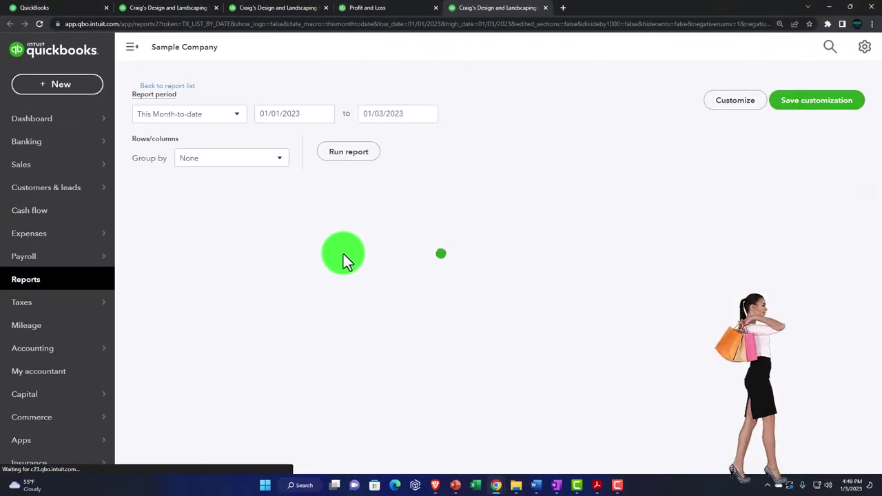
- Run the Transaction List by Date report for the period 01/01/2022 to 12/31/2022 and collapse the navigation sidebar
click(293, 129)
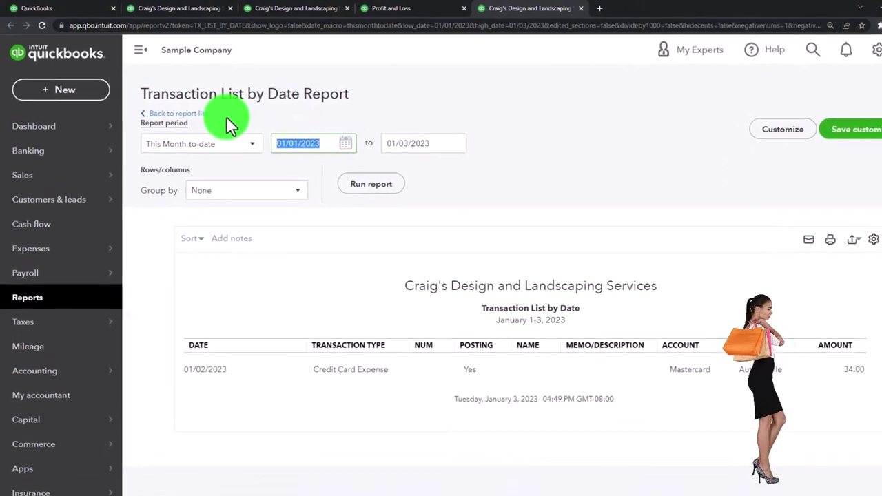
text(01012022)
key(Tab)
text(12/31/2022)
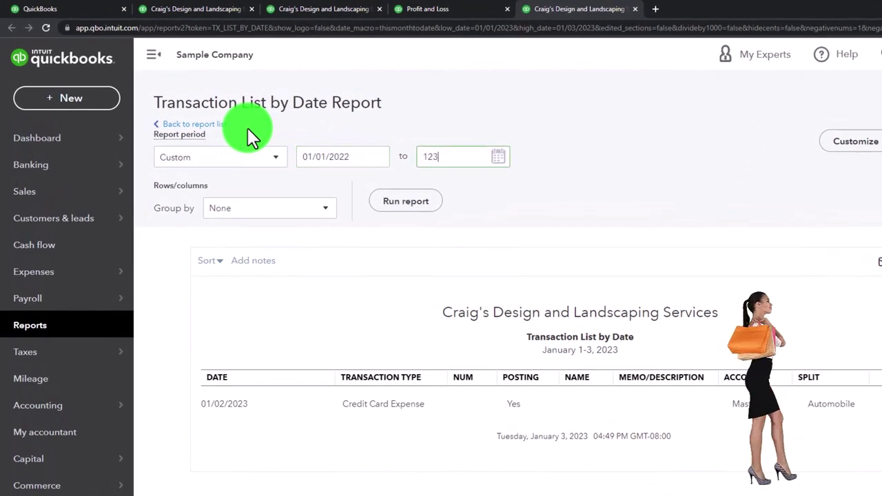
click(413, 204)
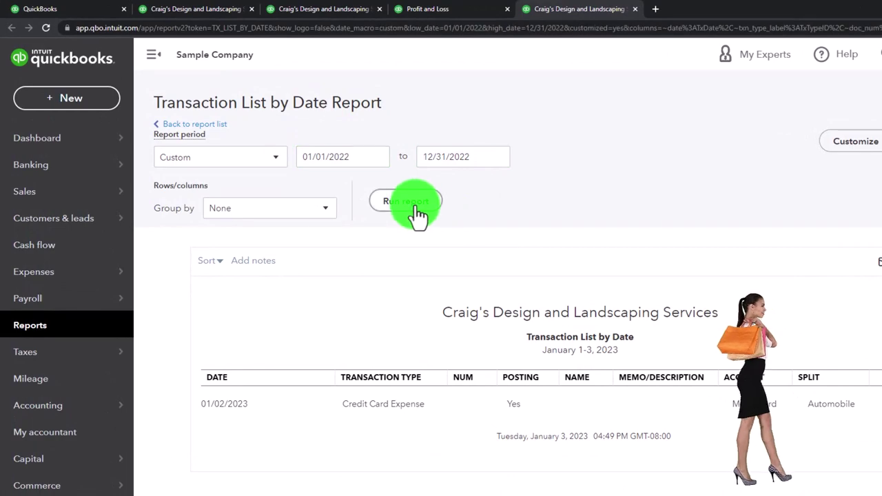
scroll(406, 207, down, 3)
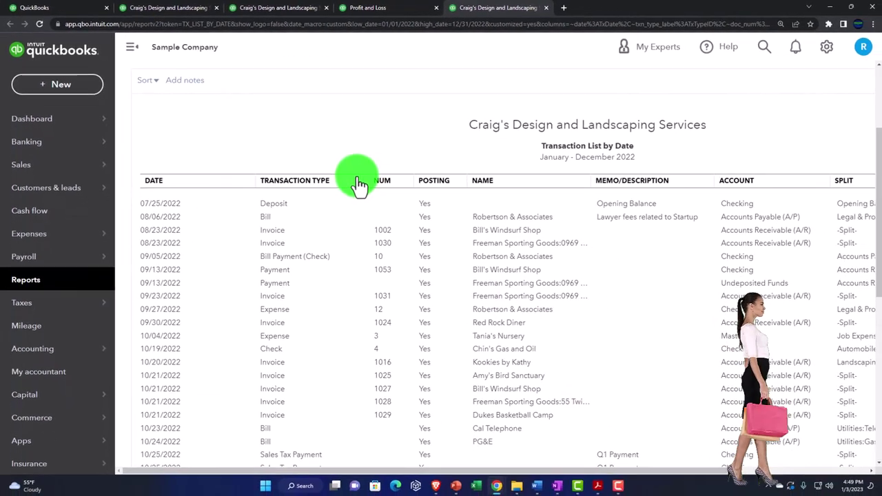
click(133, 52)
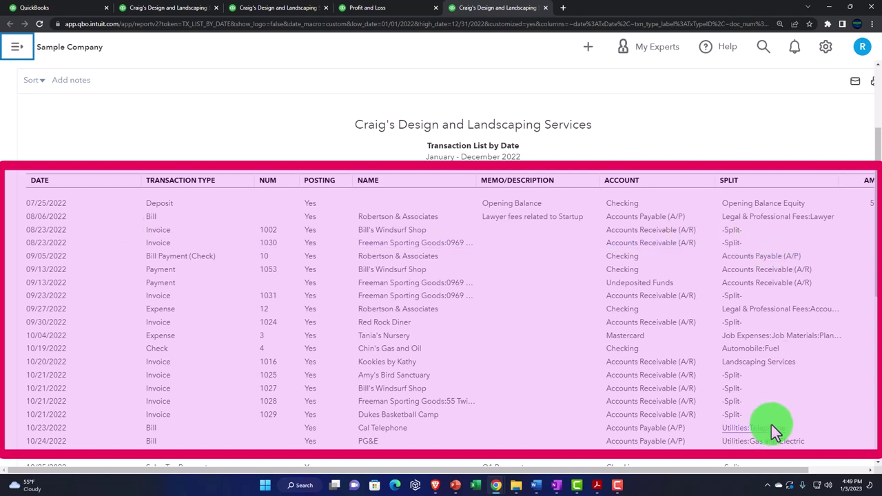
- Examine the amounts and transaction types in the Transaction List by Date report
drag(756, 475, 822, 474)
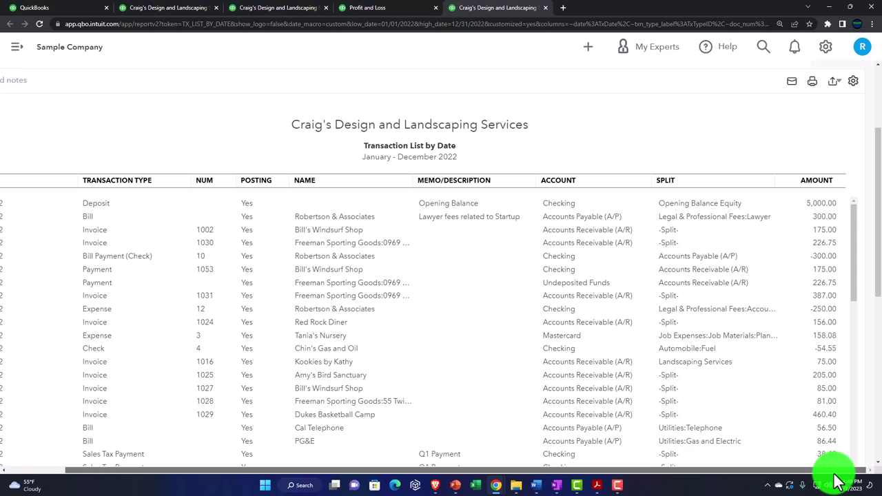
drag(833, 474, 771, 474)
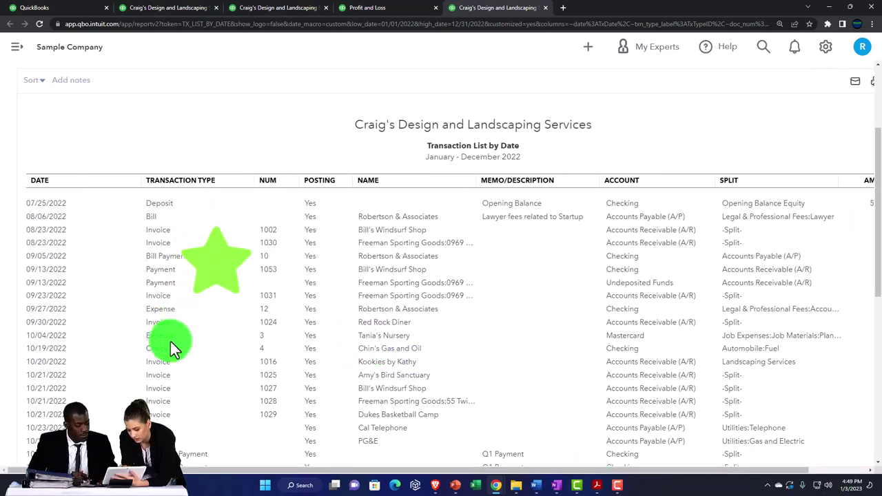
scroll(172, 348, down, 3)
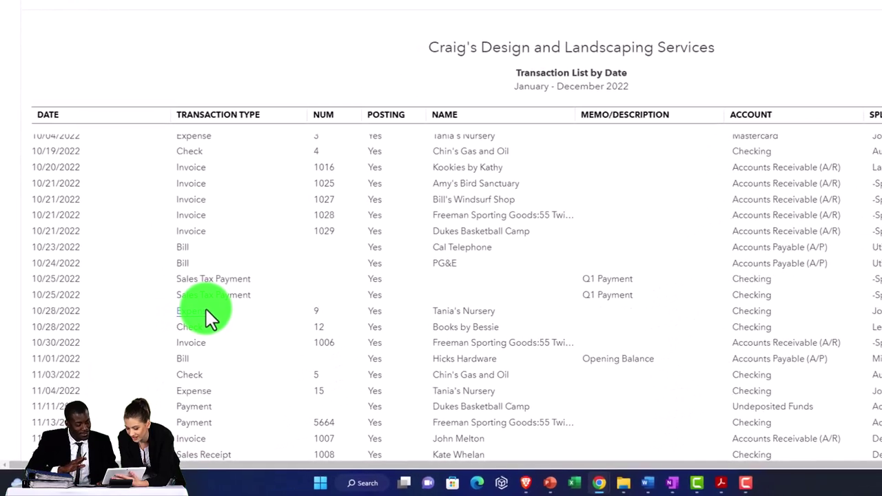
scroll(200, 324, up, 3)
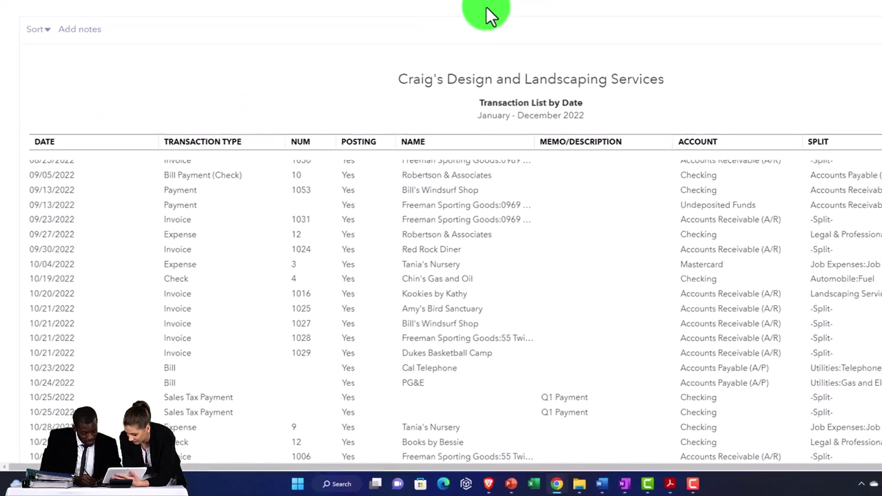
- Close the Transaction List by Date report and open the Transaction List with Splits report in a new browser tab
key(alt+Left)
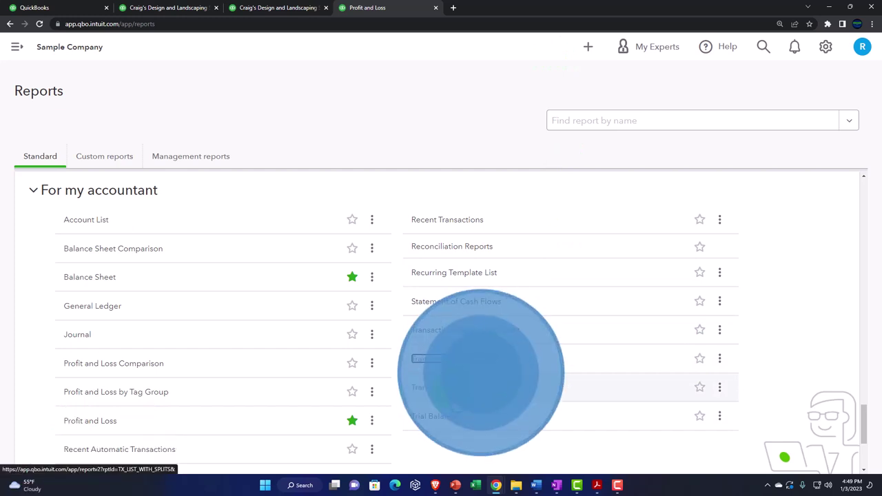
right_click(454, 394)
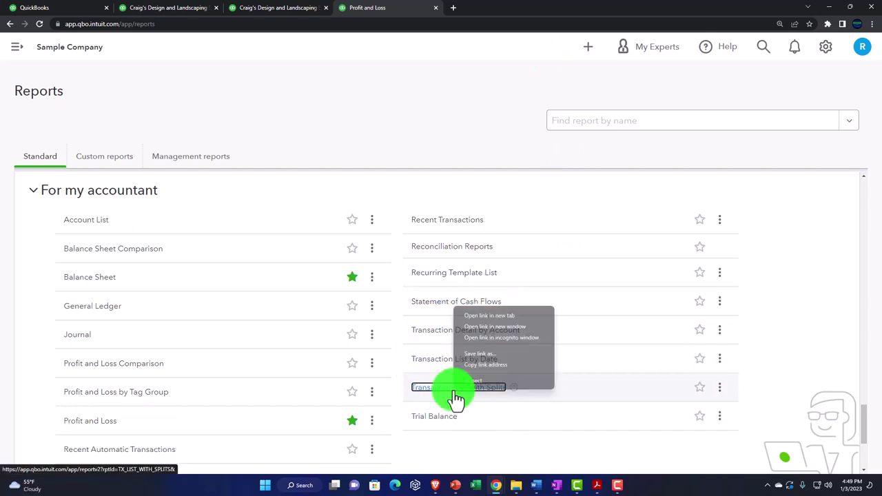
click(475, 315)
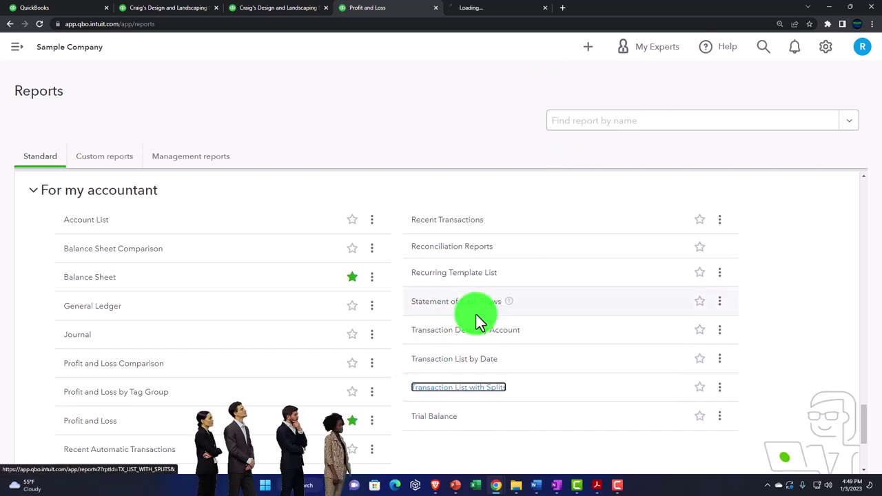
click(484, 9)
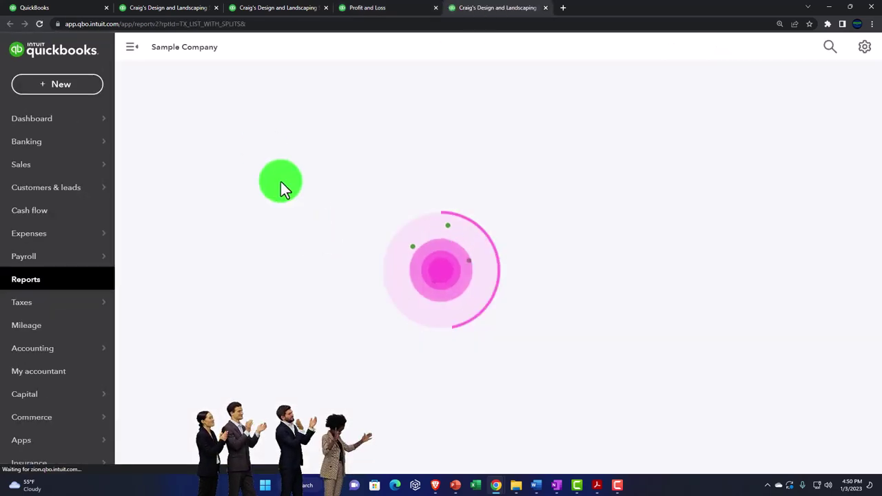
- Run the Transaction List with Splits report for the period 01/01/2022 to 12/31/2022 and collapse the navigation sidebar
click(313, 133)
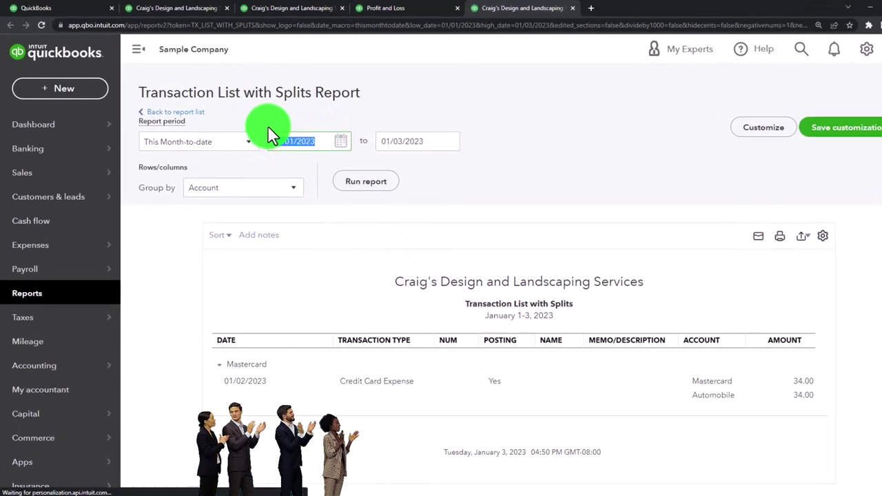
text(01/01/2022)
key(Tab)
text(12/31/2022)
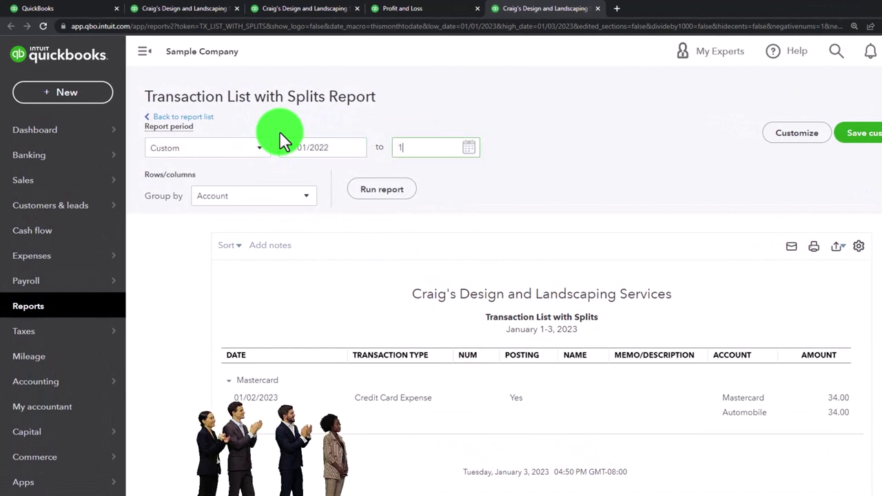
click(382, 189)
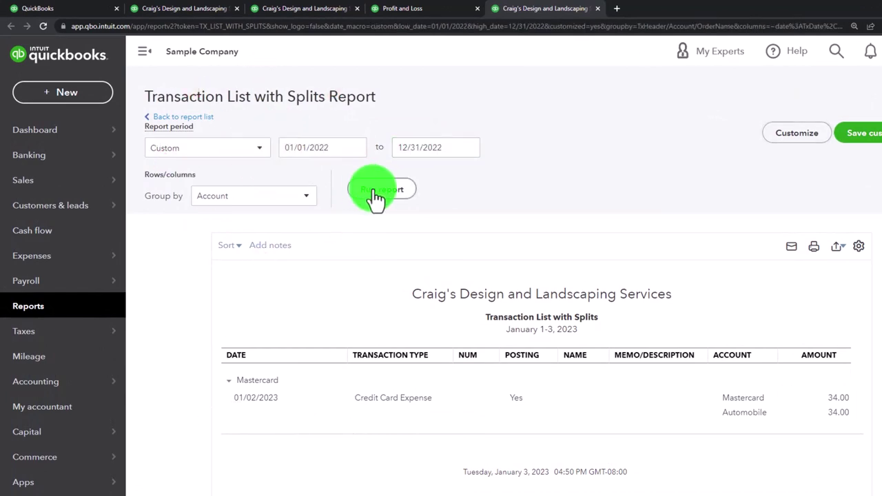
scroll(315, 167, down, 3)
click(140, 50)
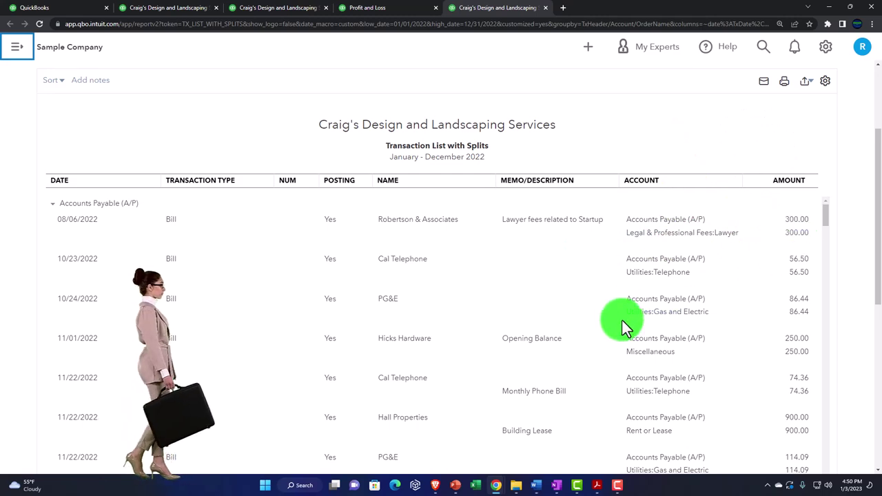
- Examine the memo, account and amount split lines in the Transaction List with Splits report, and close its browser tab
scroll(622, 322, down, 10)
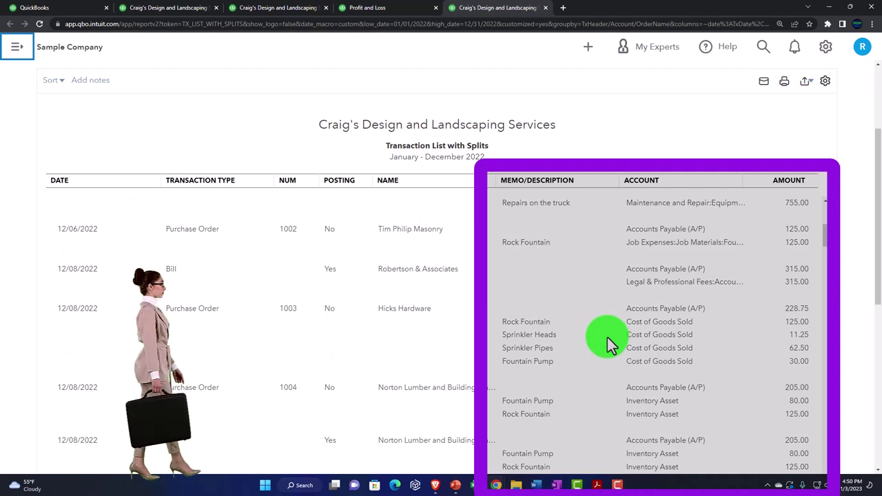
scroll(607, 337, down, 2)
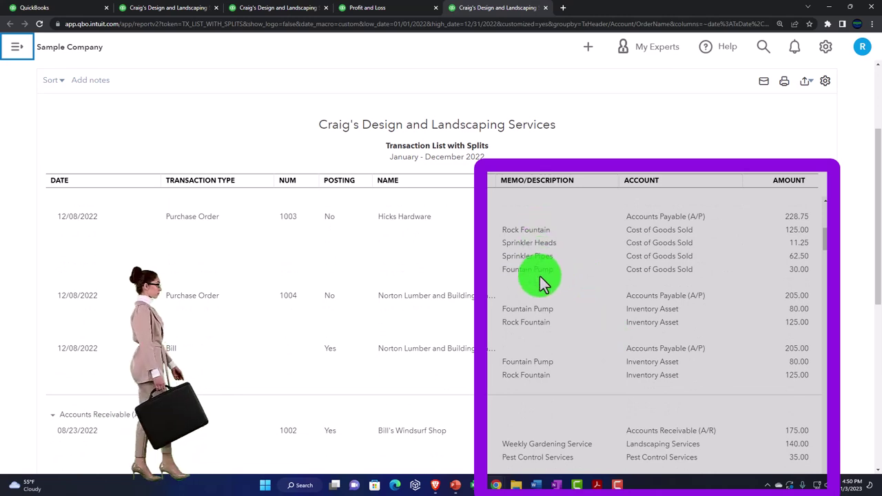
scroll(207, 301, down, 3)
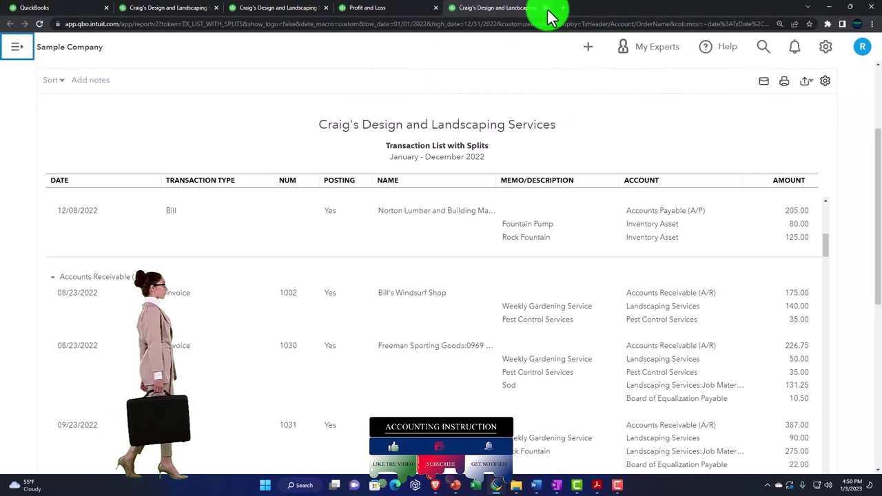
click(548, 6)
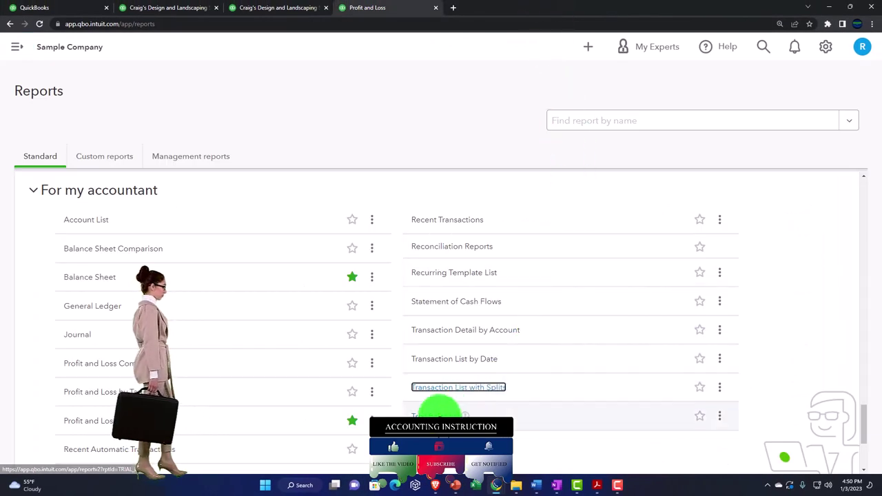
- Open the Trial Balance report from the For my accountant section in a new browser tab
right_click(439, 415)
click(473, 341)
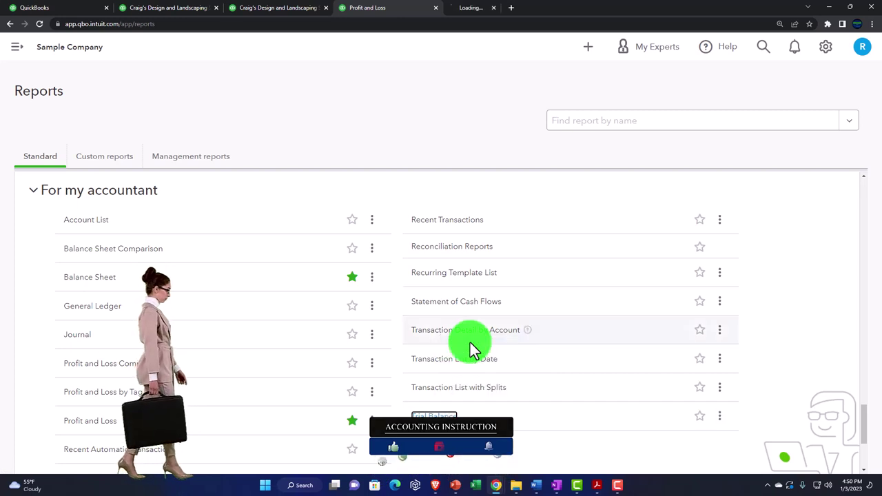
click(487, 10)
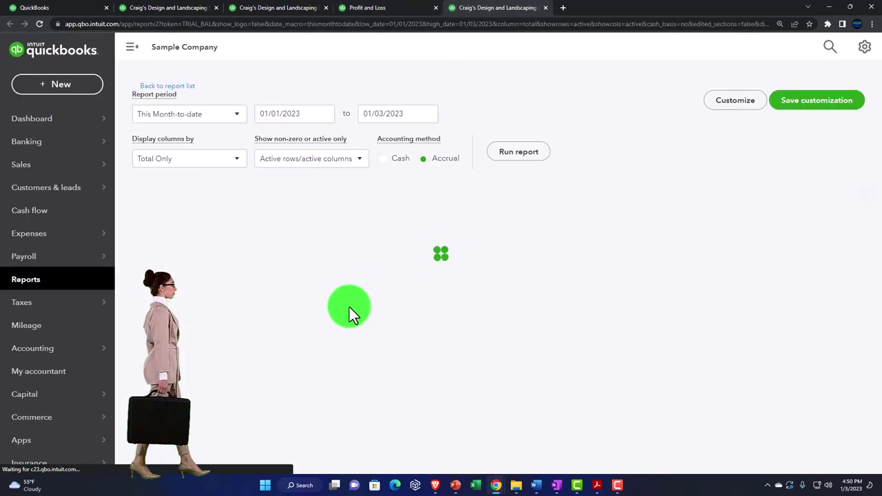
- Run the Trial Balance report for the period 01/01/2022 to 12/31/2022
scroll(326, 149, down, 3)
scroll(326, 149, up, 2)
click(312, 134)
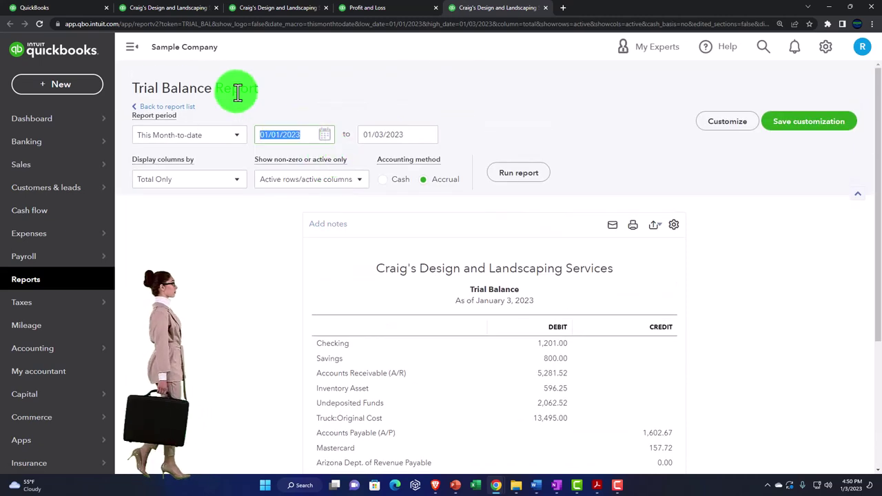
text(01012022)
key(Tab)
text(12312)
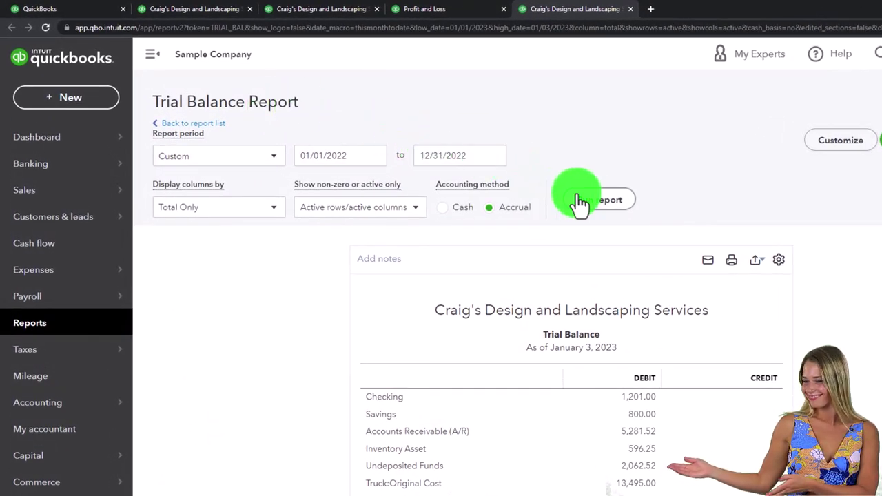
scroll(580, 201, down, 2)
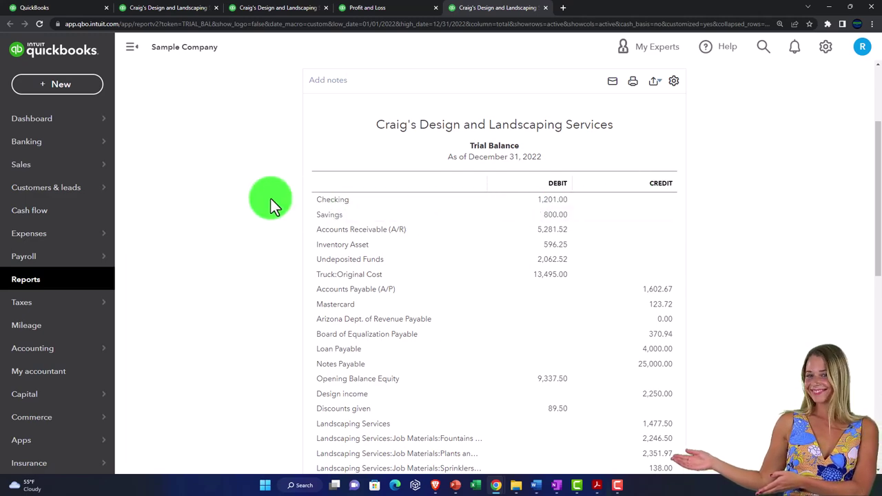
- Examine the accounts and the debit and credit columns in the Trial Balance report
scroll(271, 200, down, 3)
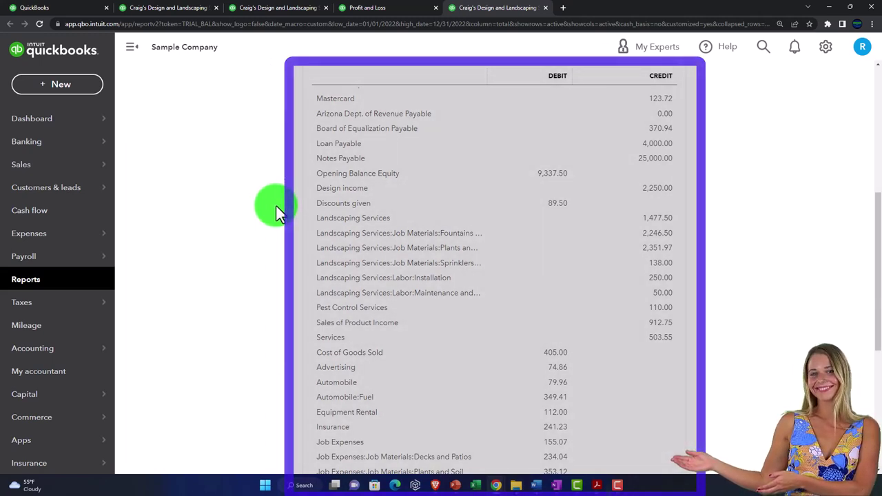
scroll(275, 206, up, 3)
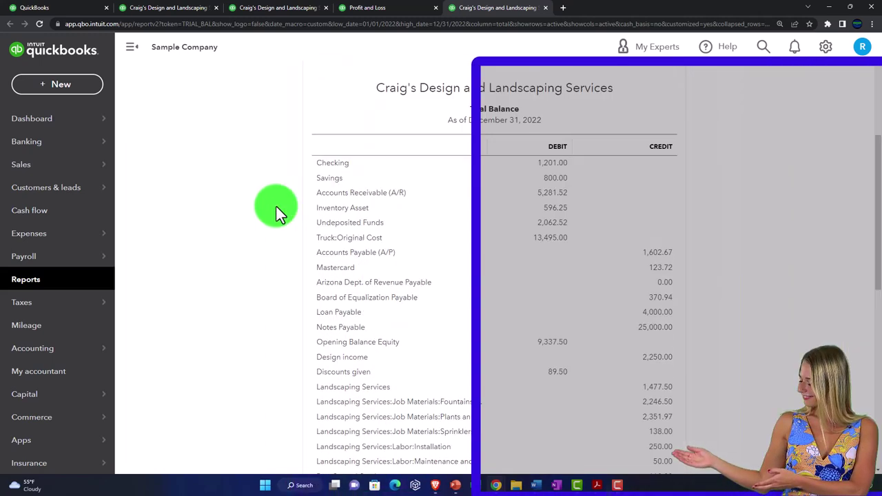
scroll(276, 206, up, 3)
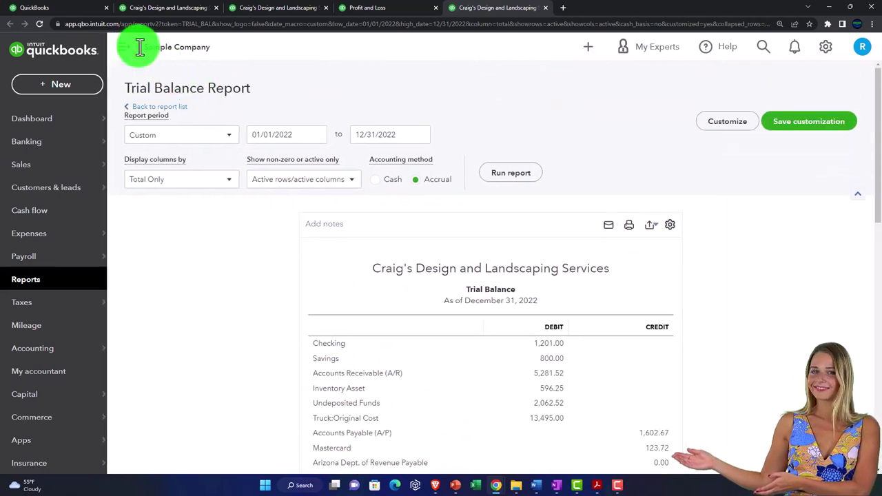
- Collapse the navigation sidebar and view the list of new transaction forms for customers, vendors and employees
click(132, 46)
click(587, 50)
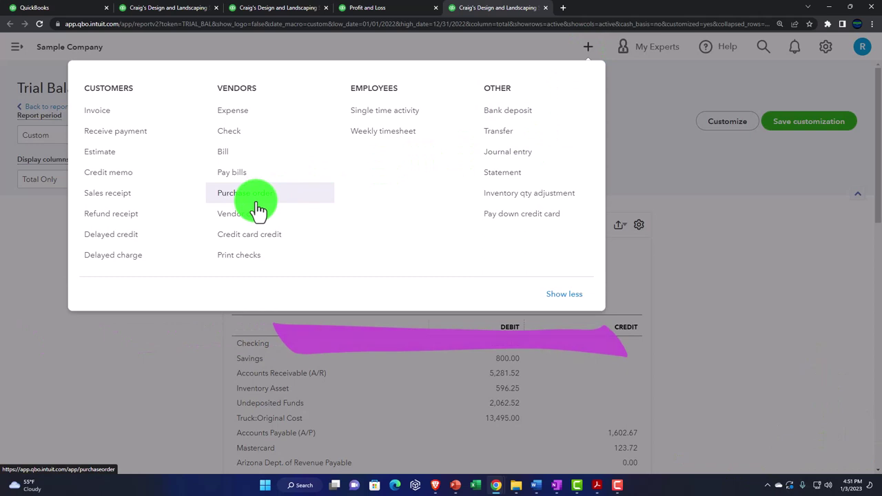
click(175, 339)
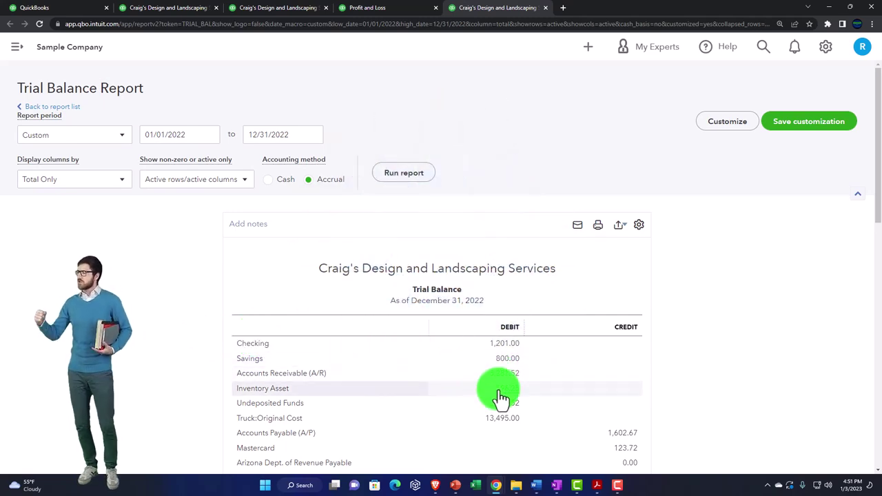
- Review the Trial Balance from the asset accounts down to the income accounts, and close its browser tab
scroll(501, 397, down, 2)
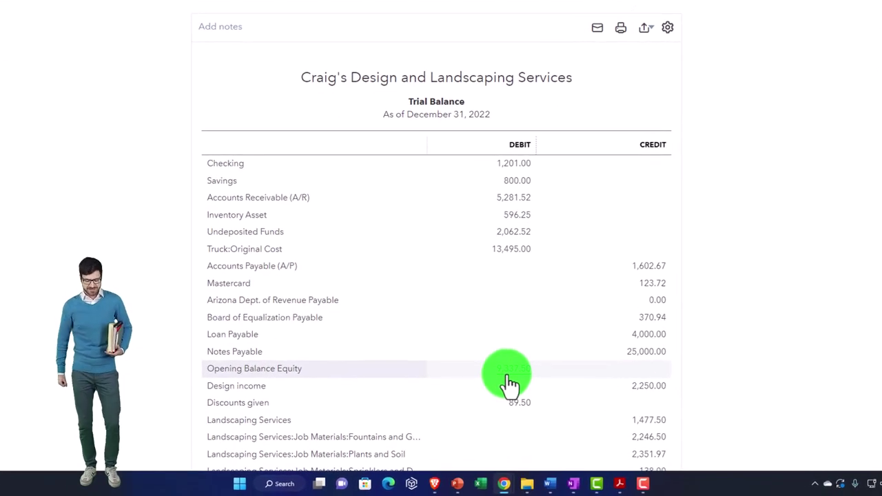
scroll(508, 385, down, 2)
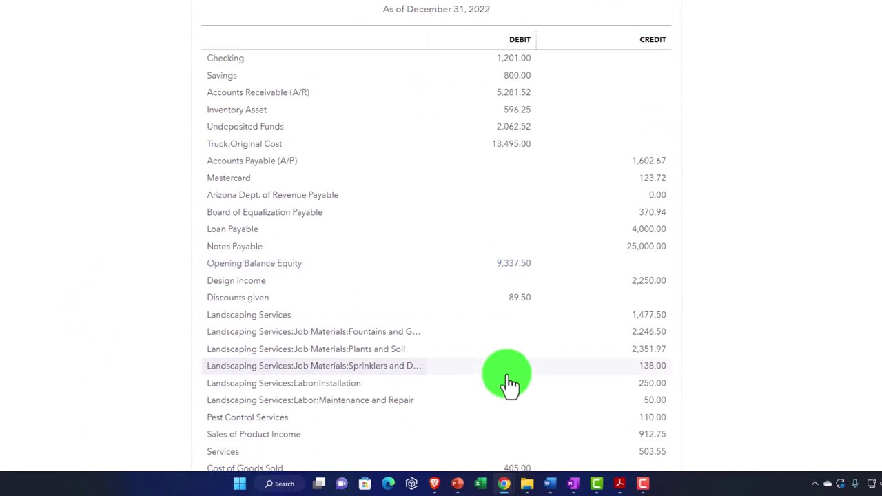
click(549, 8)
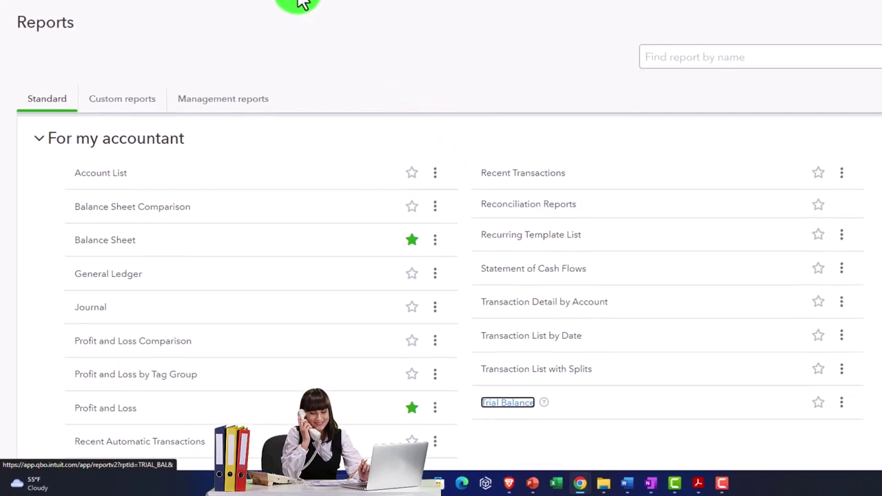
- Show the Balance Sheet report enlarged, and switch to Adobe Acrobat to view the bank statement Bank Stmt Feb.pdf
click(184, 9)
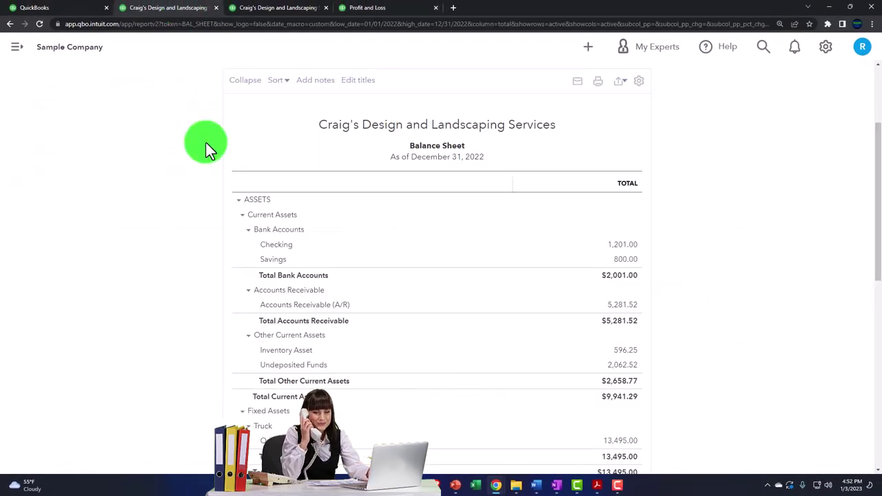
key(ctrl+plus)
key(ctrl+plus)
key(ctrl+plus)
key(ctrl+plus)
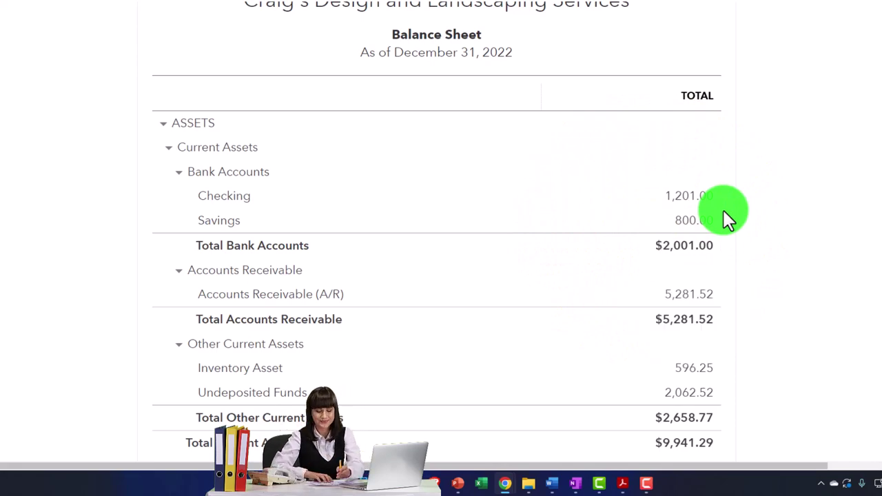
click(624, 482)
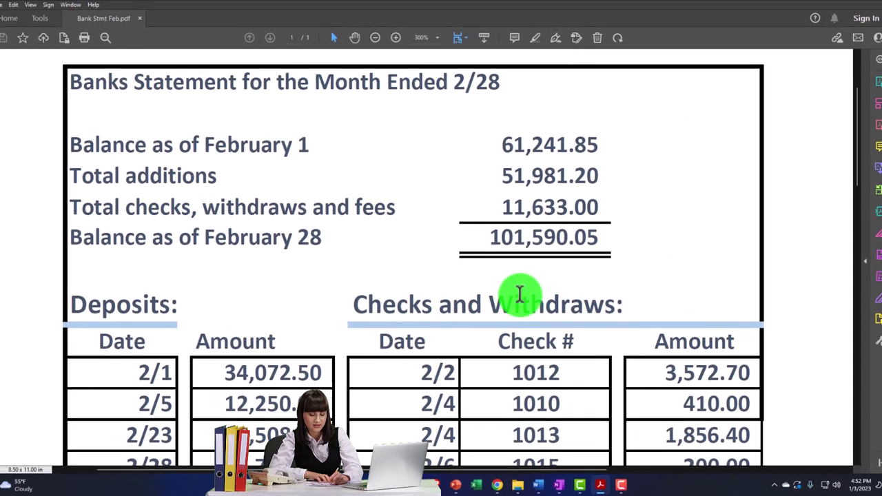
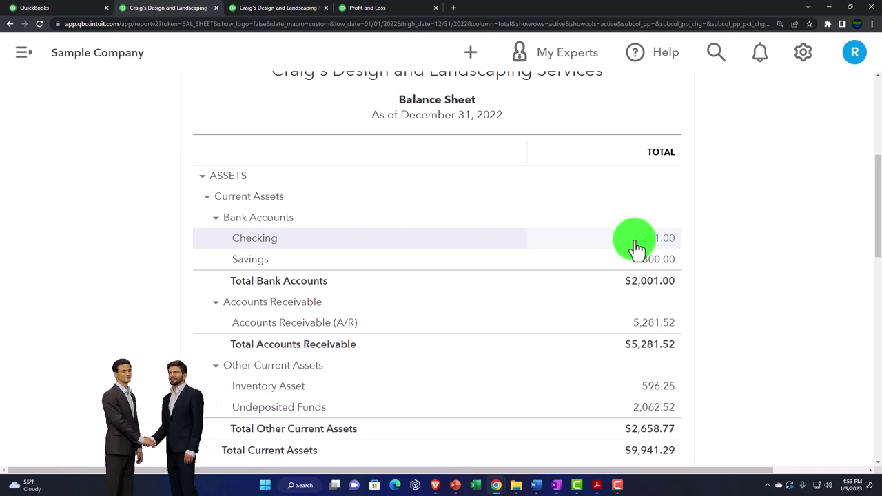
- Return to the Balance Sheet, open the Transaction Report behind the Checking balance, and zoom the page out
click(637, 246)
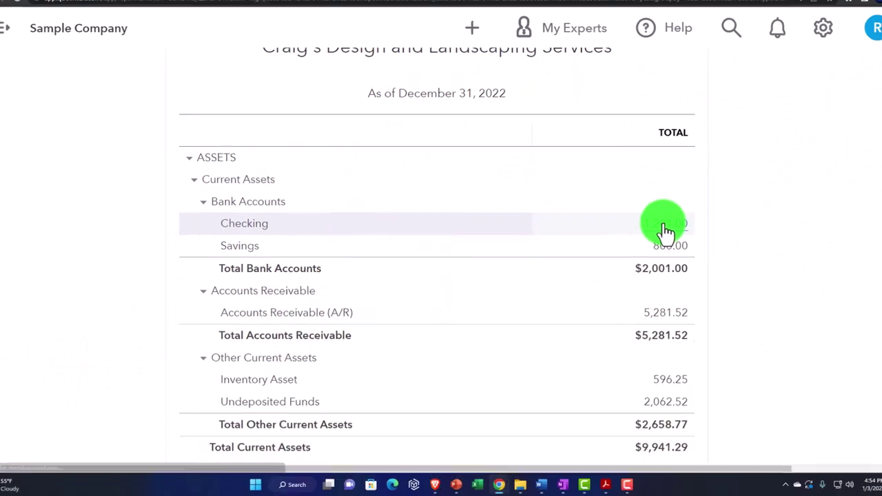
click(665, 225)
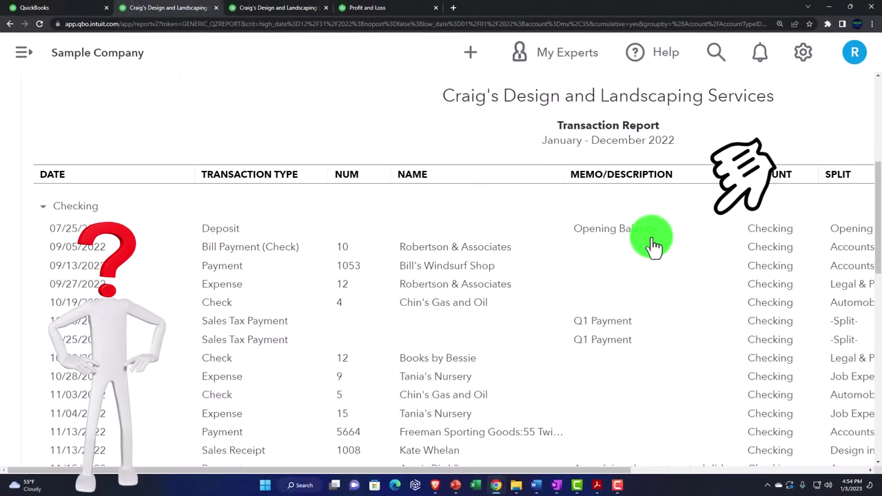
key(ctrl+minus)
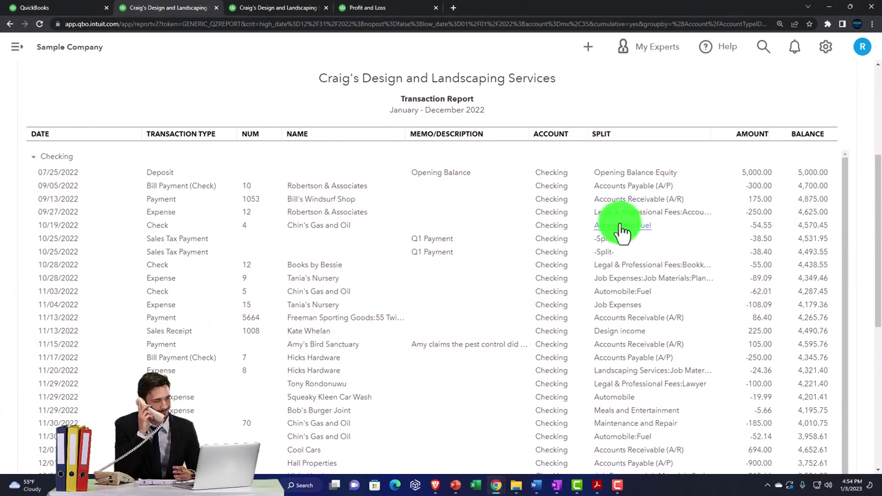
- Examine the Checking transactions and the report period settings in the Transaction Report
click(204, 258)
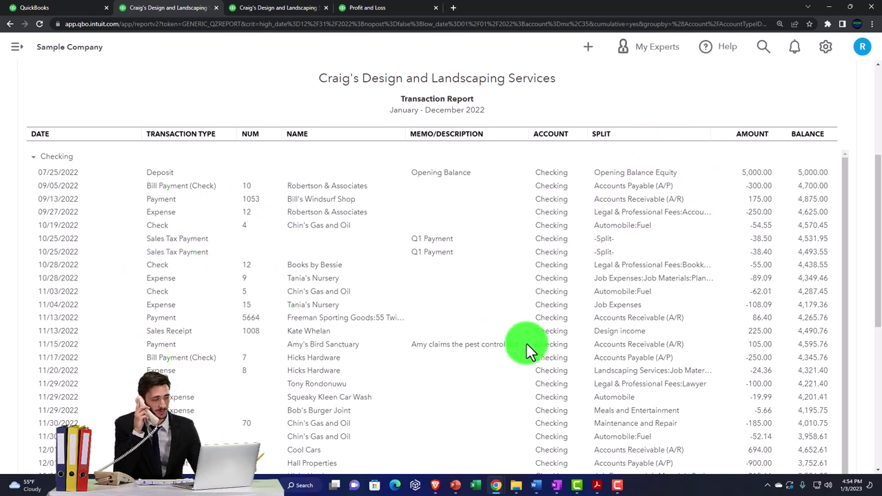
click(557, 487)
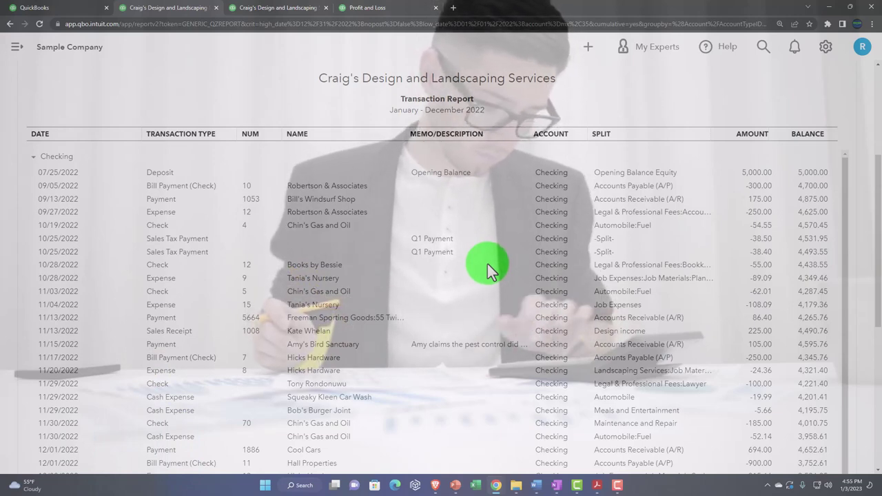
scroll(48, 282, up, 3)
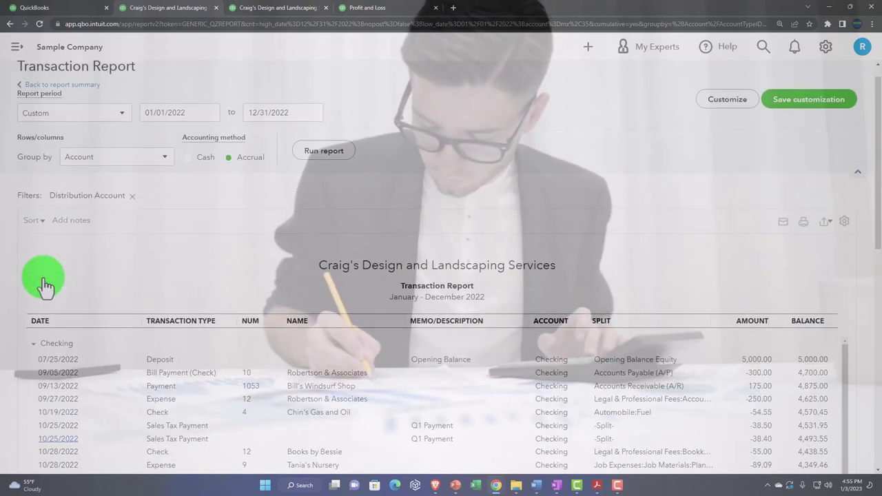
- Return from the Transaction Report to the Balance Sheet and enlarge it to view the bank accounts among the current assets
click(91, 108)
scroll(441, 269, down, 3)
key(ctrl+plus)
key(ctrl+plus)
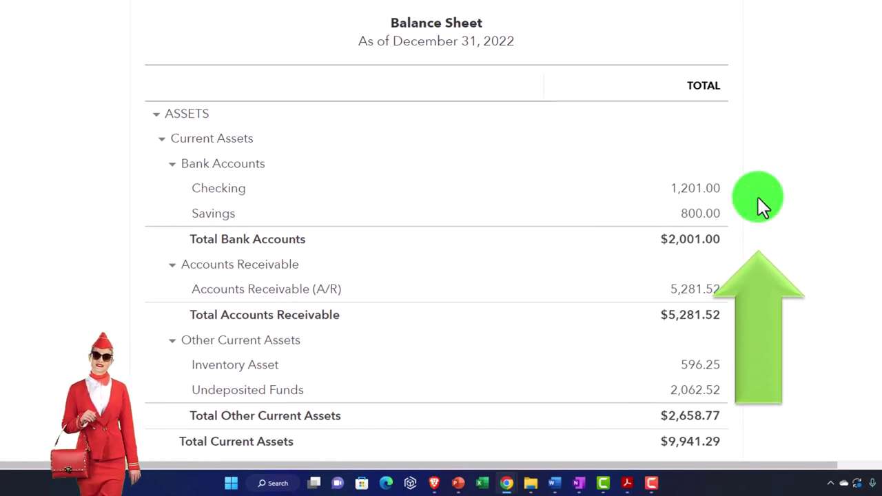
scroll(758, 199, up, 1)
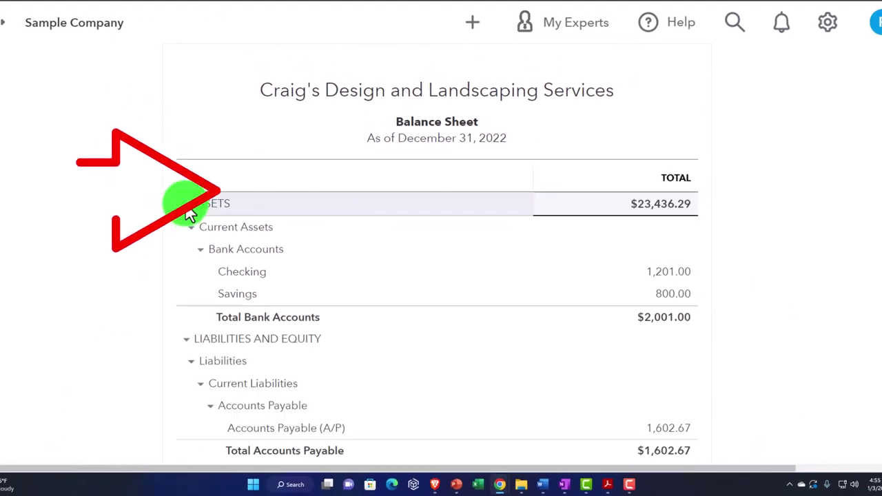
- Collapse the Balance Sheet's Assets and Liabilities and Equity sections, and expand both again to show the account details
click(190, 210)
click(189, 231)
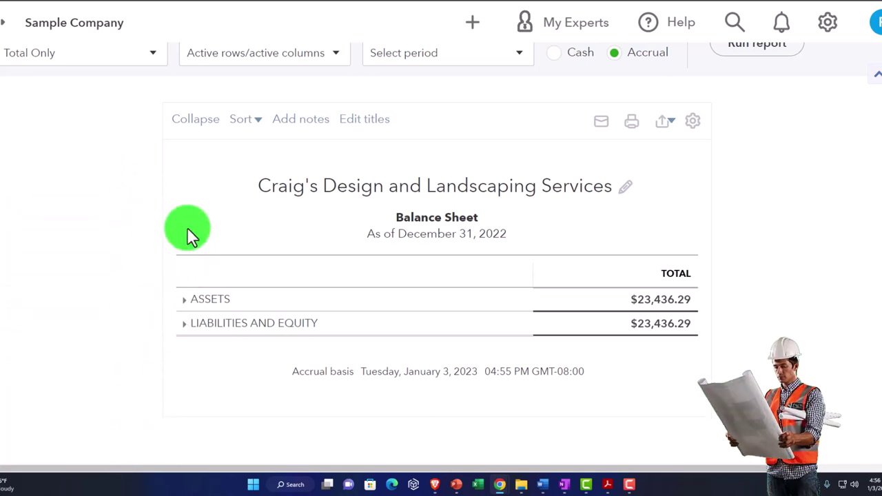
click(186, 323)
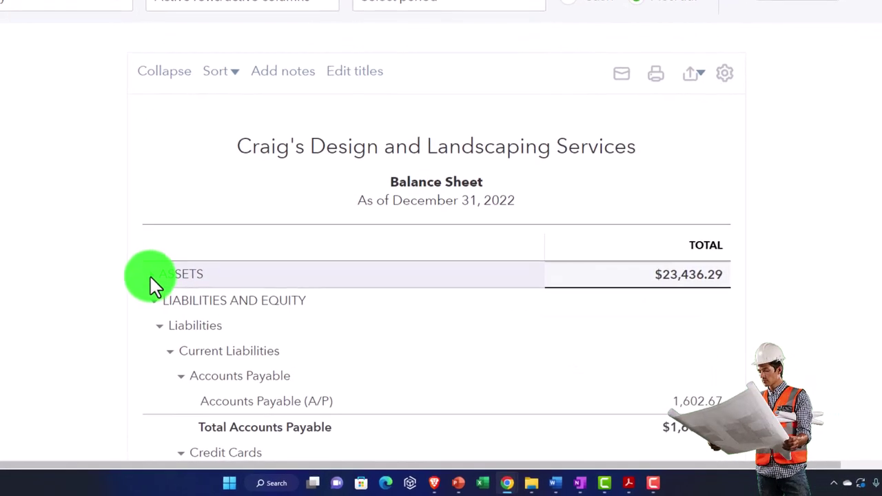
click(172, 289)
scroll(179, 288, down, 2)
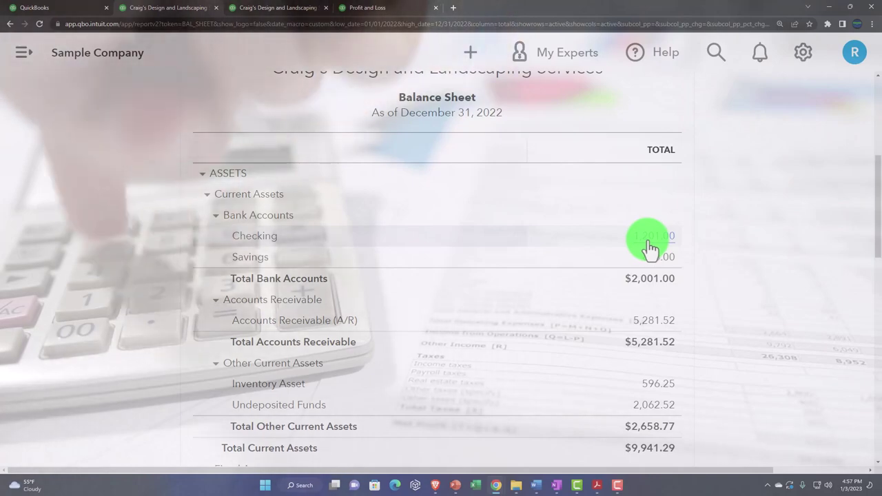
- Switch to Adobe Acrobat to view the bank statement, and switch to OneNote to view the banking area of the QuickBooks flowchart
click(599, 486)
click(598, 486)
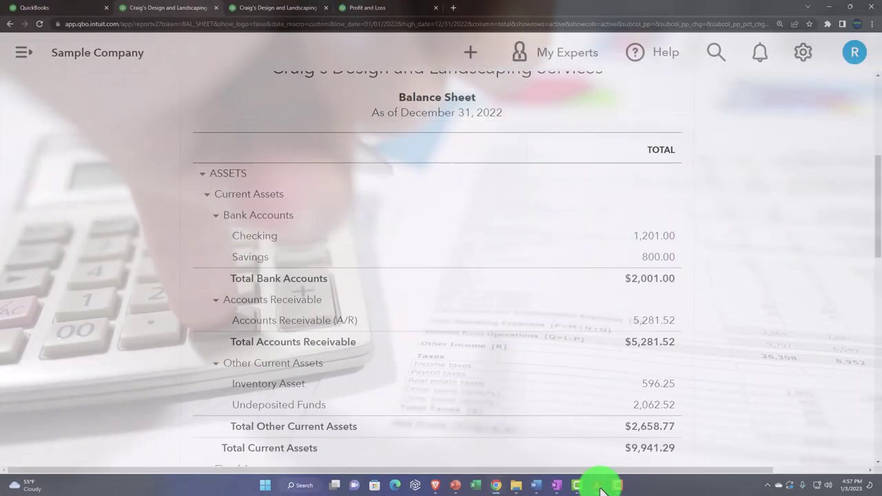
click(598, 486)
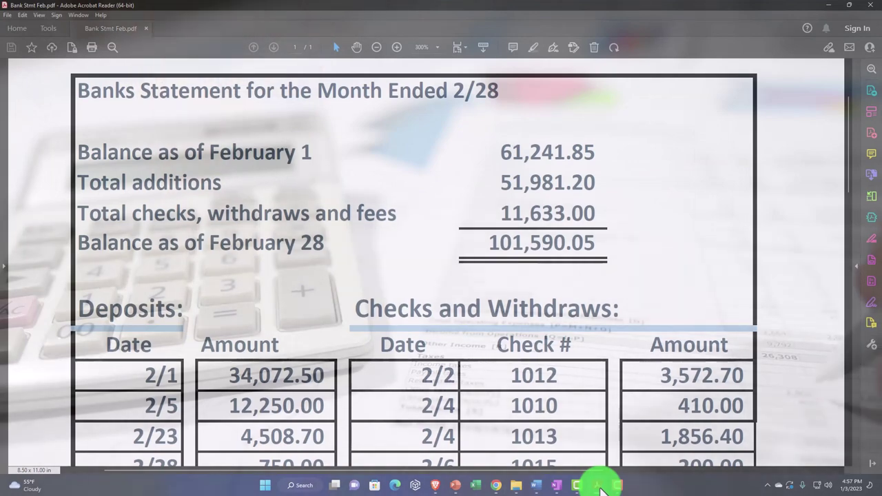
click(557, 486)
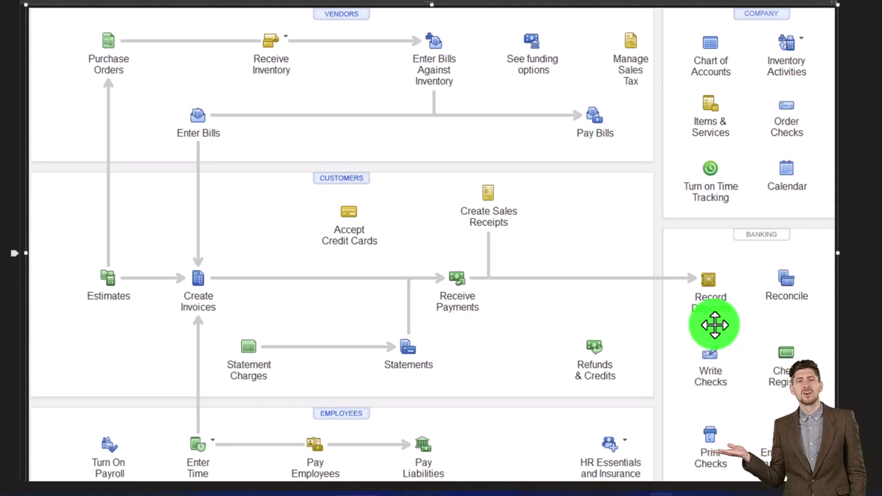
click(714, 325)
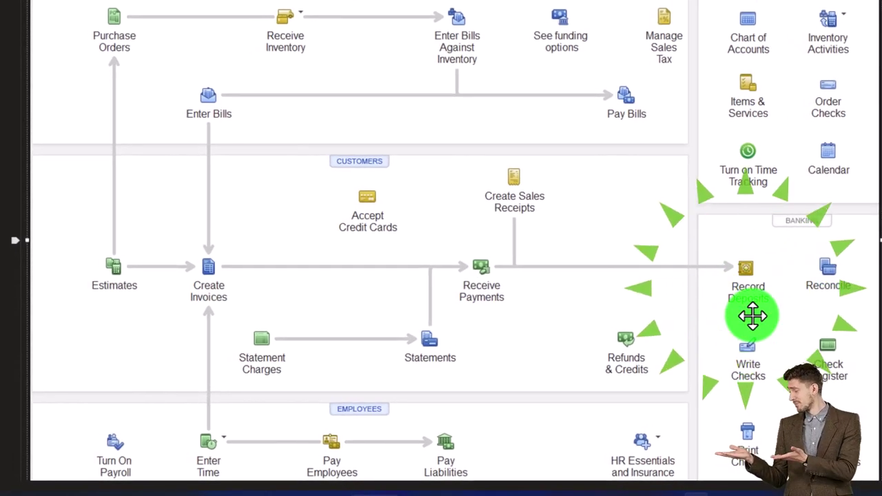
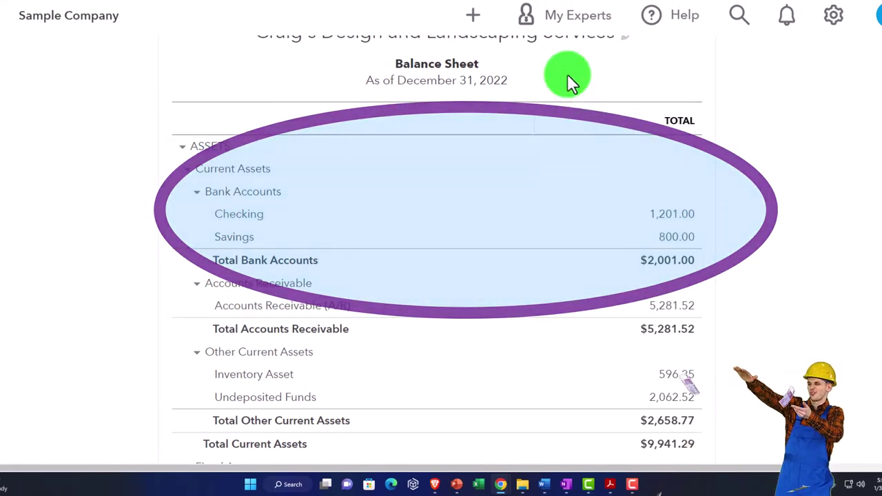
- View the transaction types that can be created in QuickBooks, check the bank statement in Adobe Acrobat, and return to the Balance Sheet
click(473, 15)
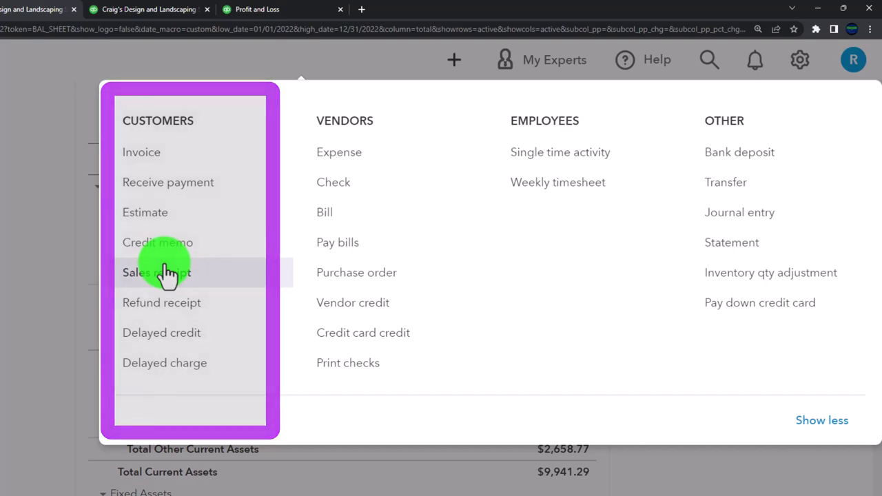
click(14, 266)
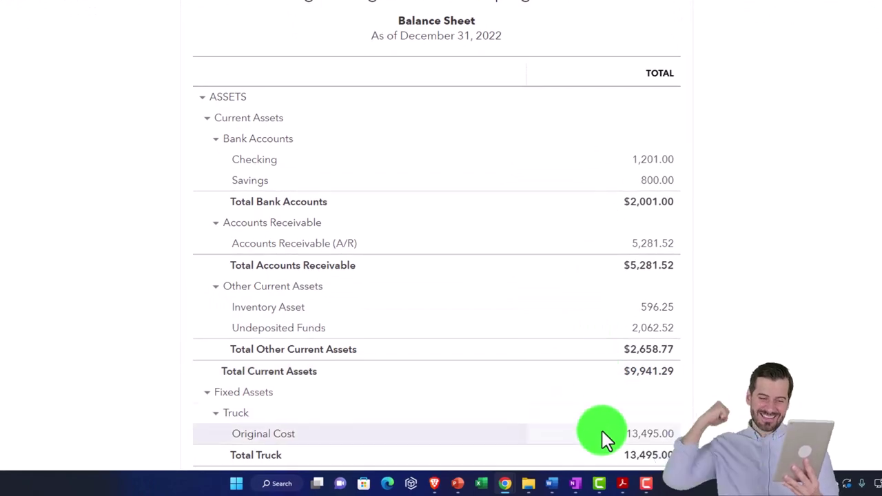
click(622, 483)
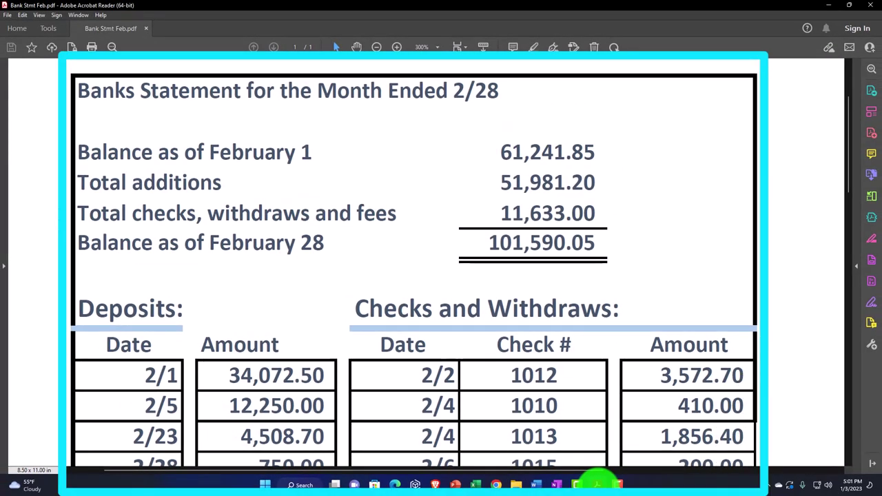
click(596, 484)
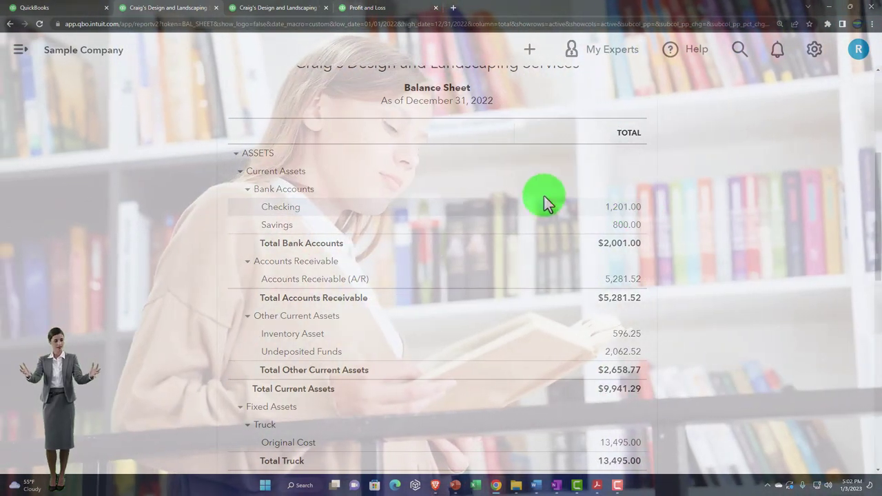
- Open the Reconcile page of the Accounting area and hide the navigation pane
click(22, 57)
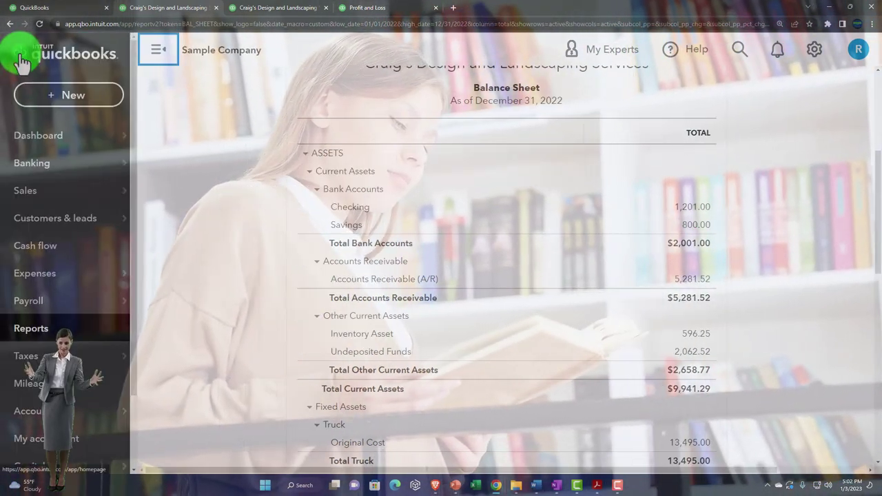
scroll(48, 207, down, 2)
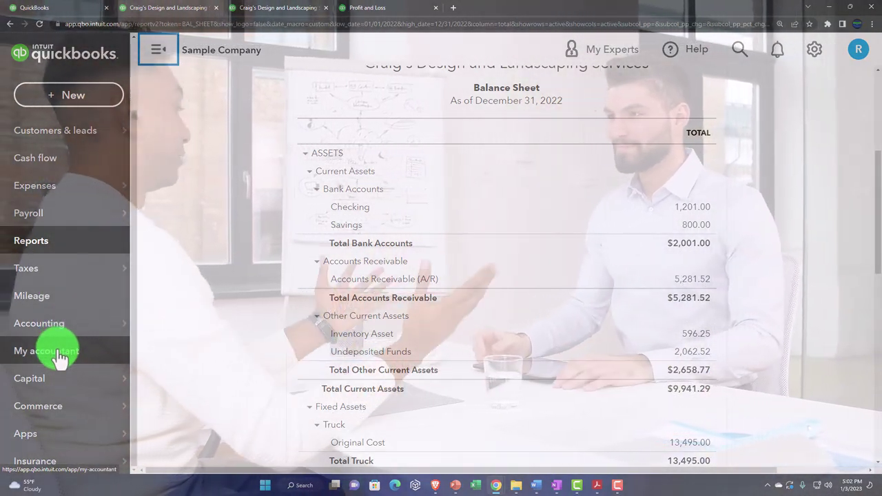
click(57, 336)
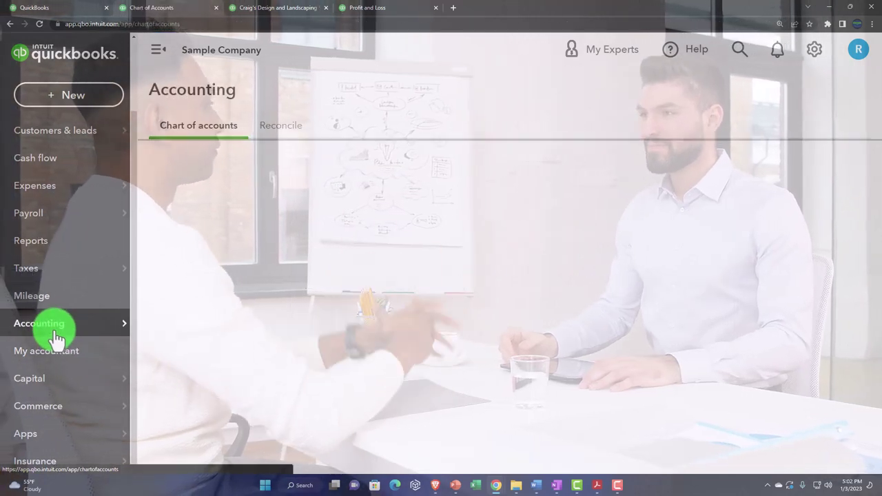
click(271, 131)
click(149, 55)
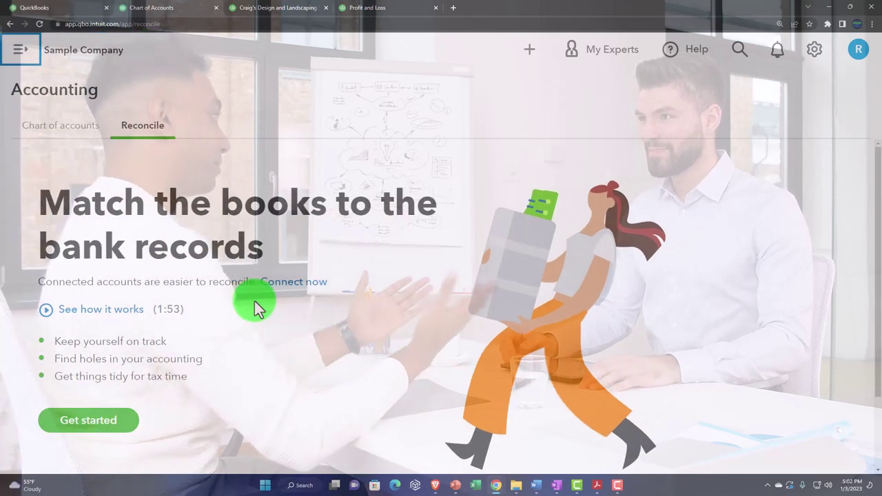
- Begin the reconciliation setup for the Checking account and dismiss its introduction
scroll(254, 301, down, 2)
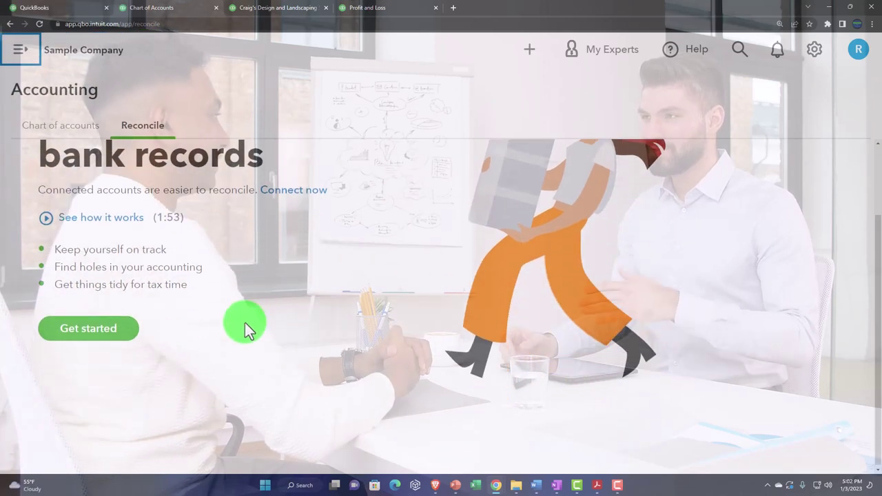
click(111, 329)
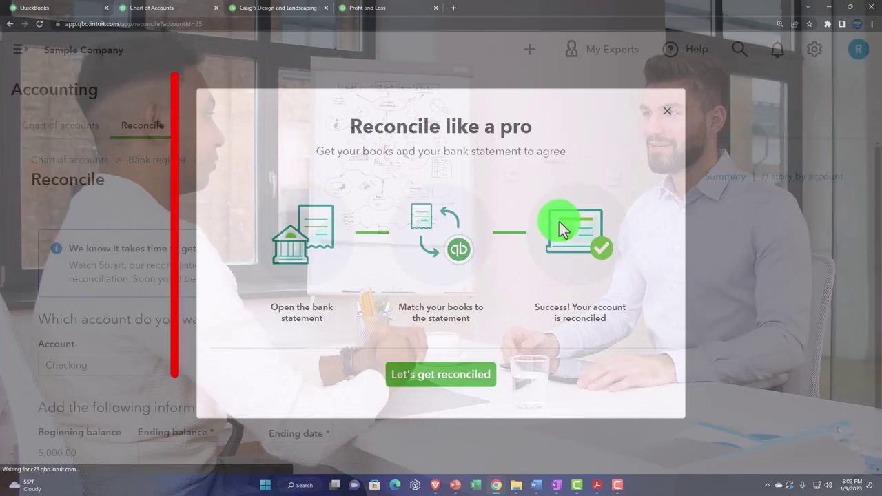
click(667, 123)
scroll(431, 263, down, 2)
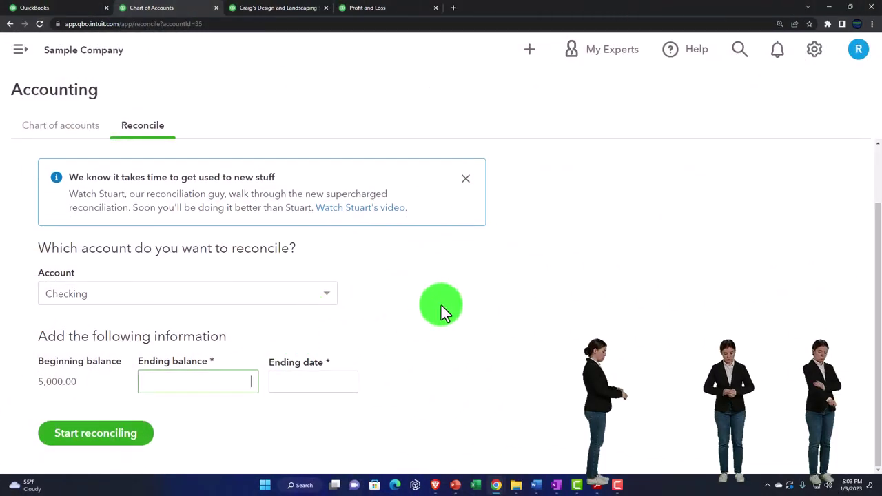
- Start reconciling the Checking account with an ending balance of 1,000.00 and an ending date of December 31, 2022
text(1,00)
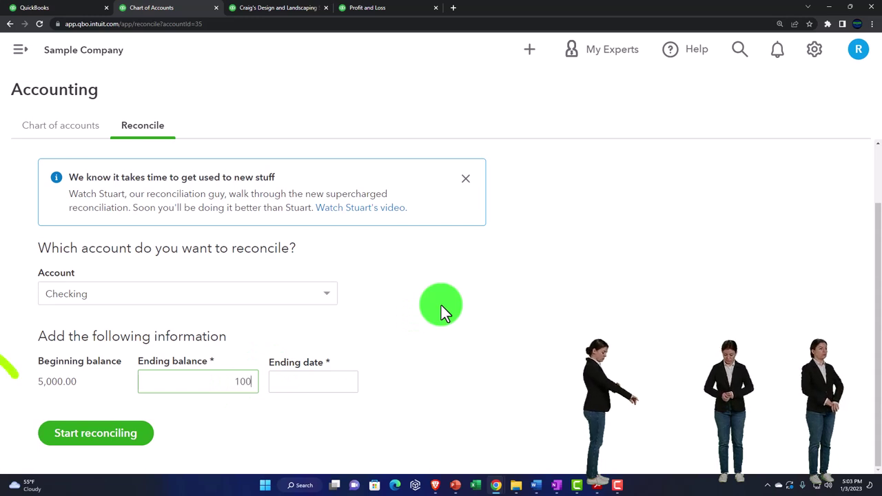
text(0)
click(344, 388)
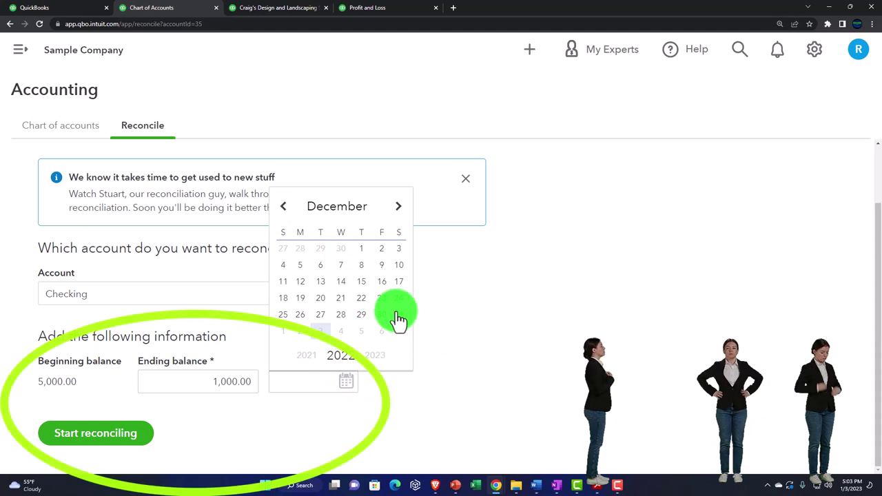
click(399, 315)
click(122, 436)
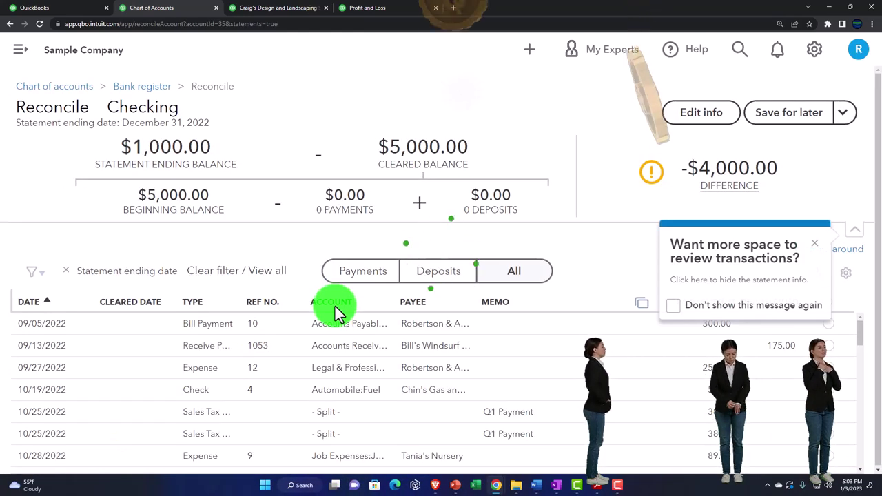
- Dismiss the tips on the Checking reconciliation and review its summary and transaction list
click(822, 249)
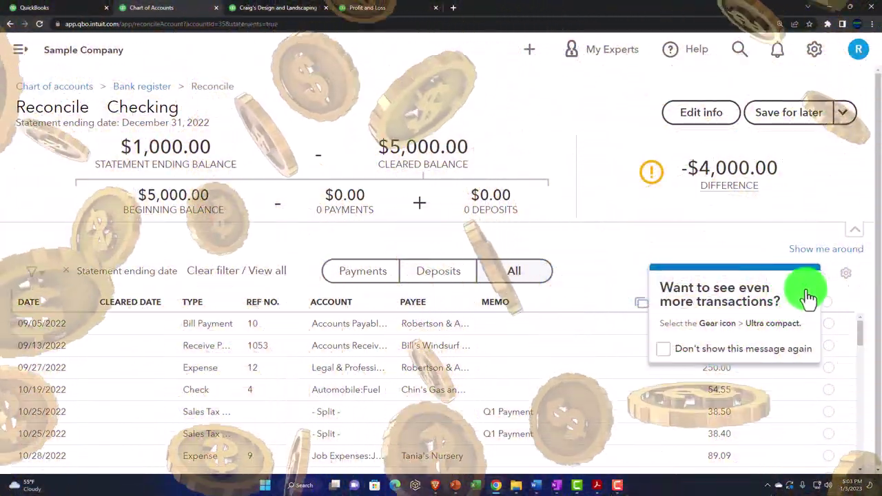
click(804, 288)
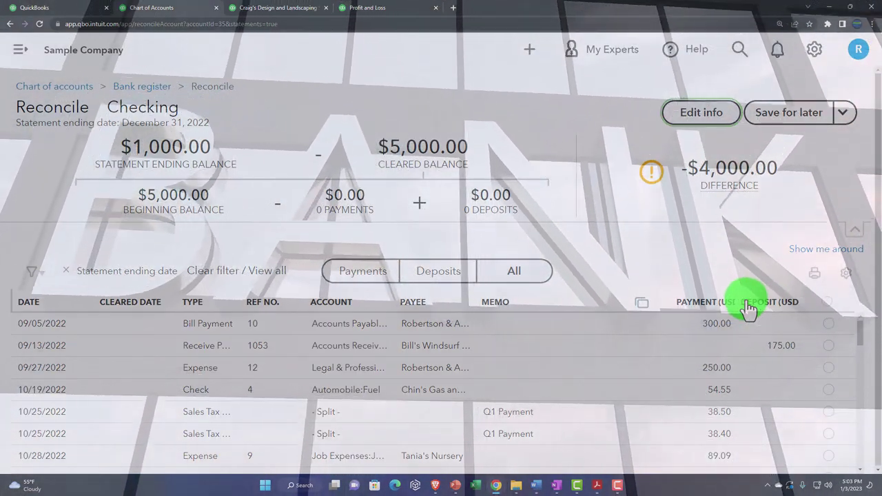
click(167, 10)
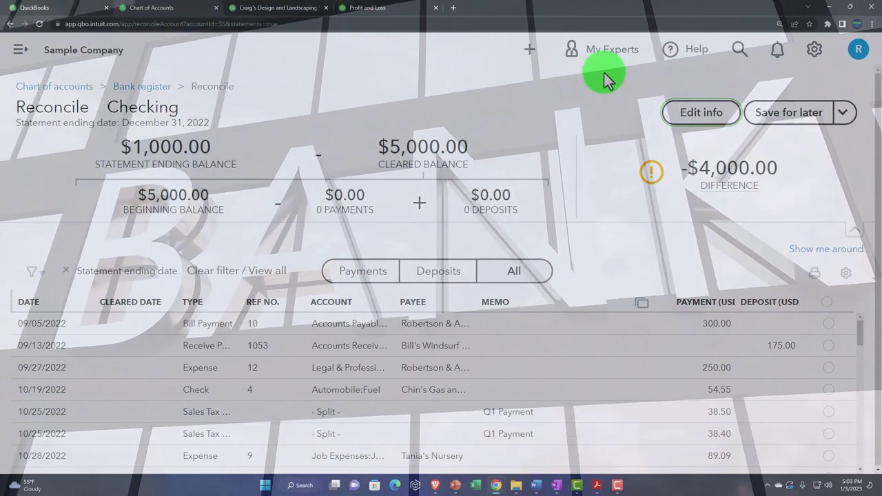
click(737, 68)
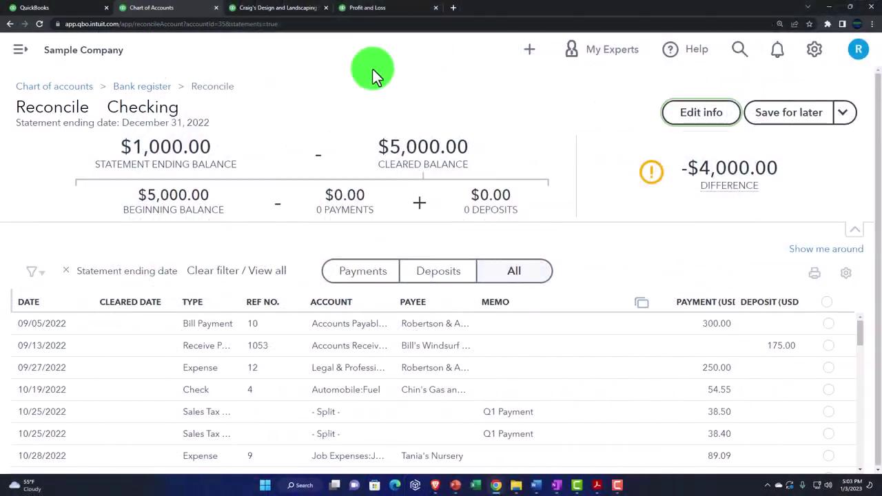
- Open the Balance Sheet from the favorite reports and hide the navigation pane
click(19, 51)
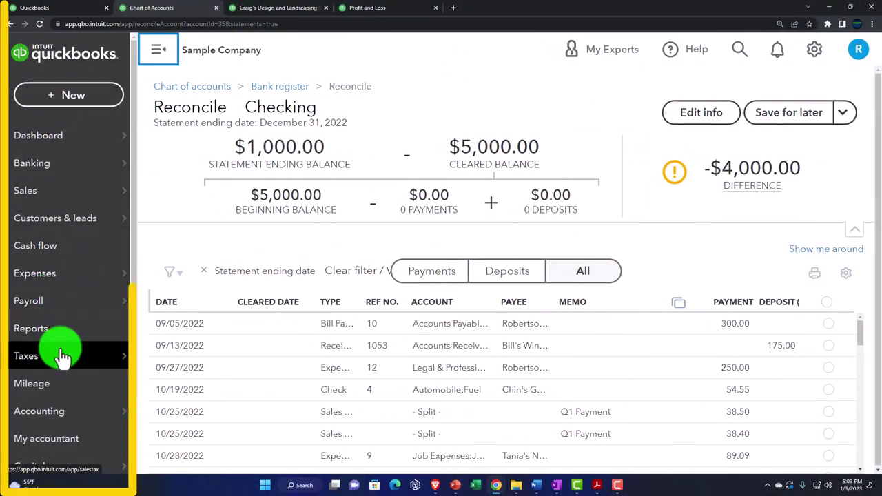
mouse_move(62, 358)
click(55, 338)
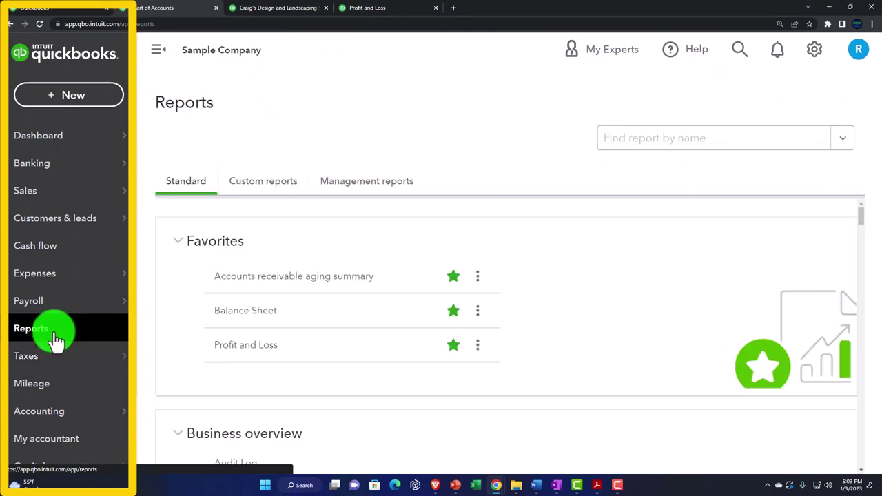
click(238, 316)
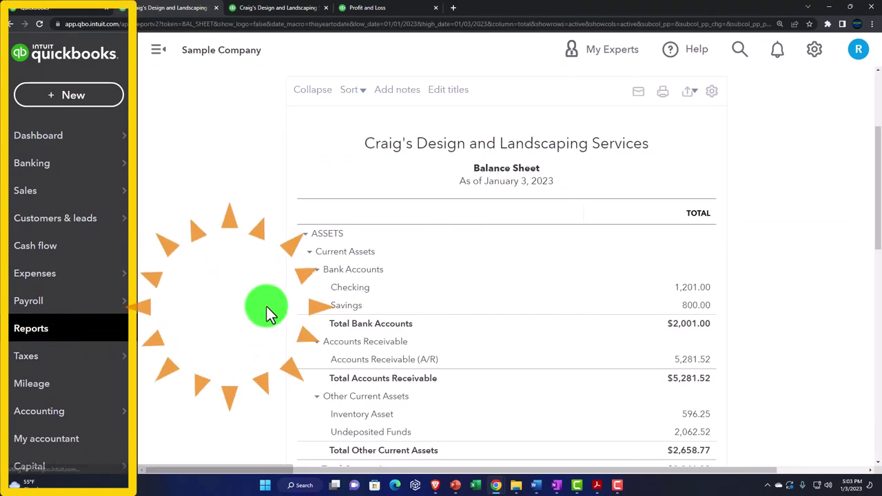
click(160, 54)
- Examine the Balance Sheet's current liabilities at an enlarged size, focusing on the Mastercard credit card balance
scroll(234, 303, down, 5)
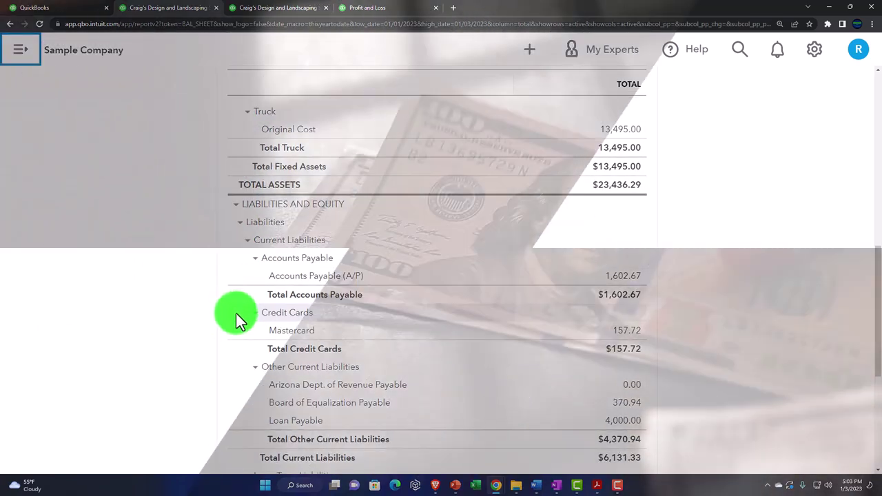
scroll(236, 312, down, 1)
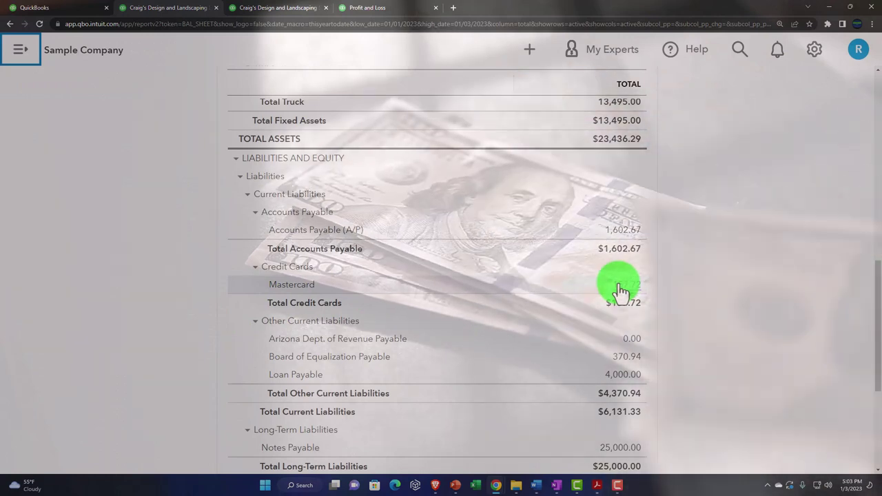
scroll(621, 289, down, 1)
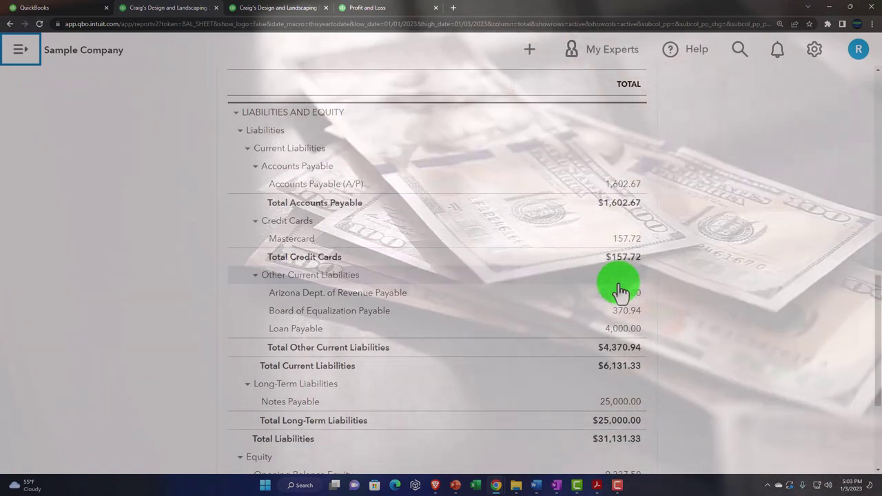
key(ctrl+plus)
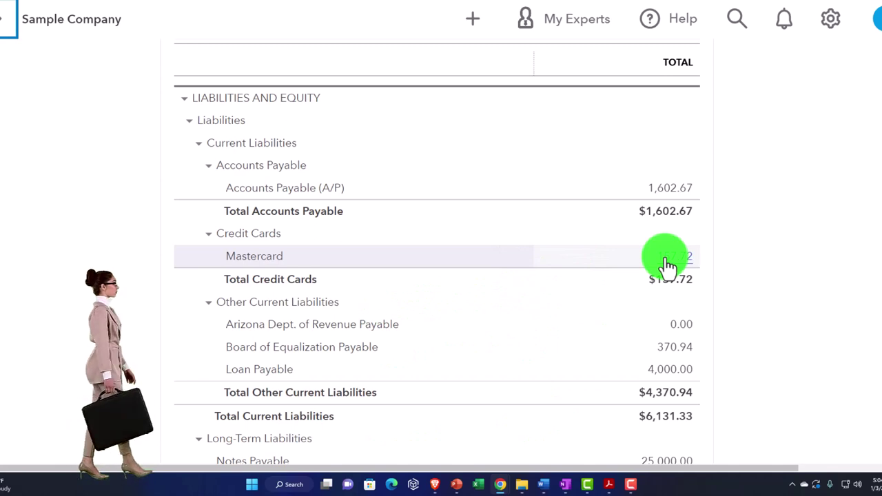
- Switch the sample company on the dashboard from Accountant view to Business view and reduce the page zoom to 125%
click(61, 8)
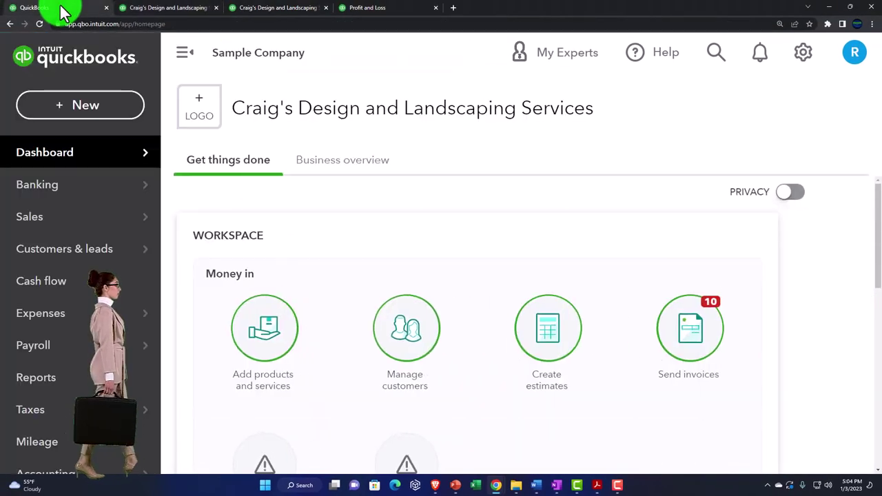
click(799, 59)
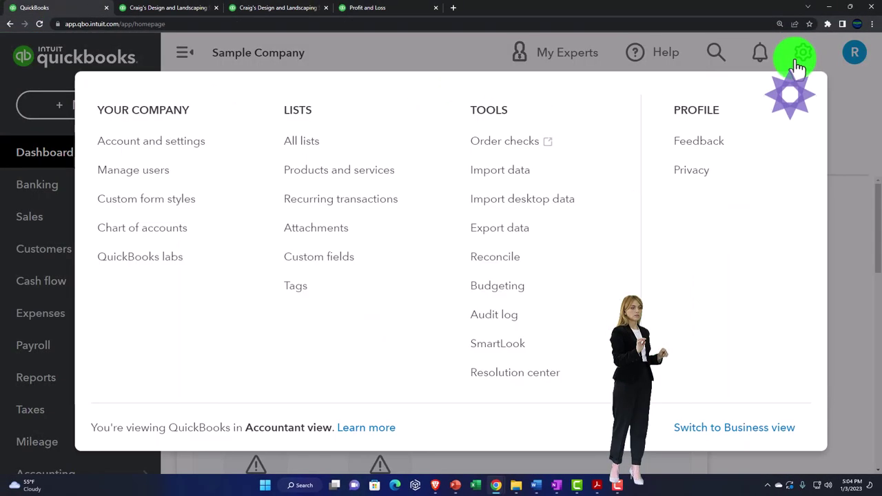
click(734, 429)
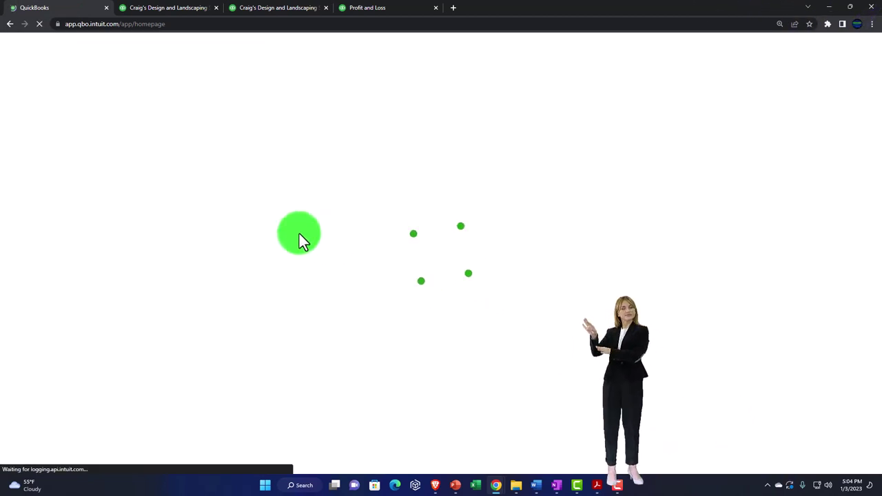
key(ctrl+minus)
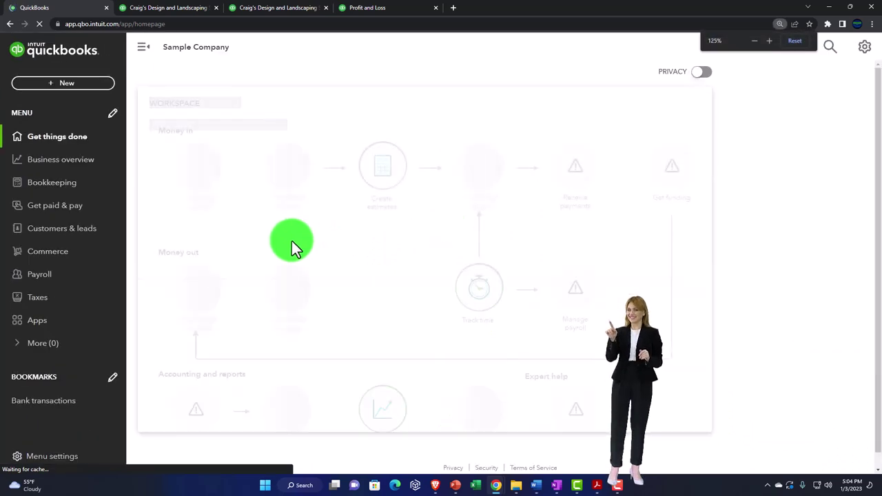
- Open the Reports page under Business overview to see where the reports are located in Business view
click(55, 162)
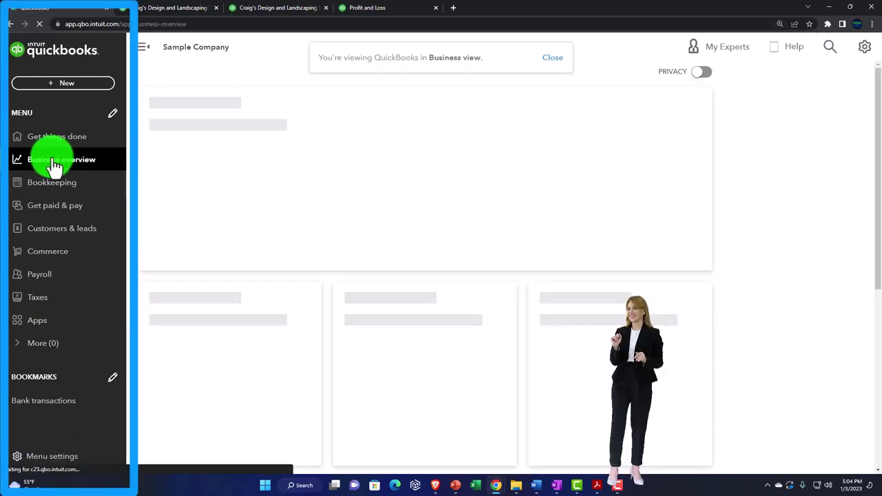
click(63, 111)
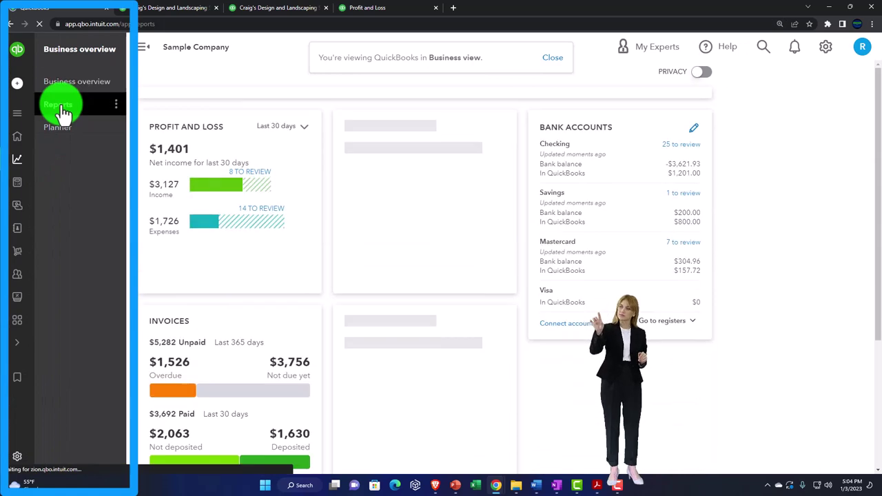
click(200, 230)
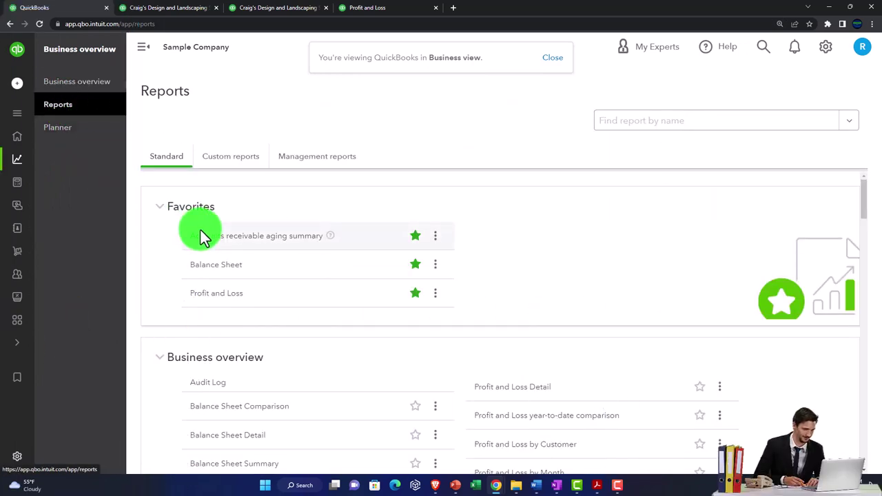
- Open the Reconcile page from the Bookkeeping section of Business view
mouse_move(17, 172)
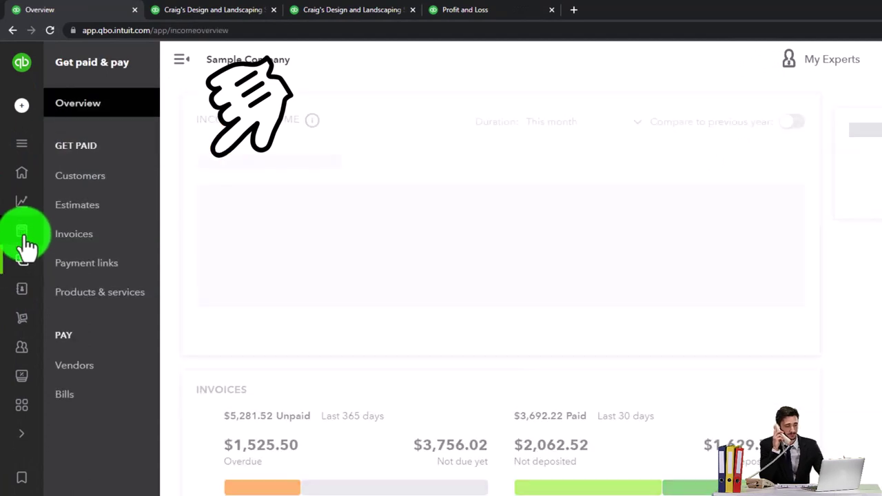
click(27, 241)
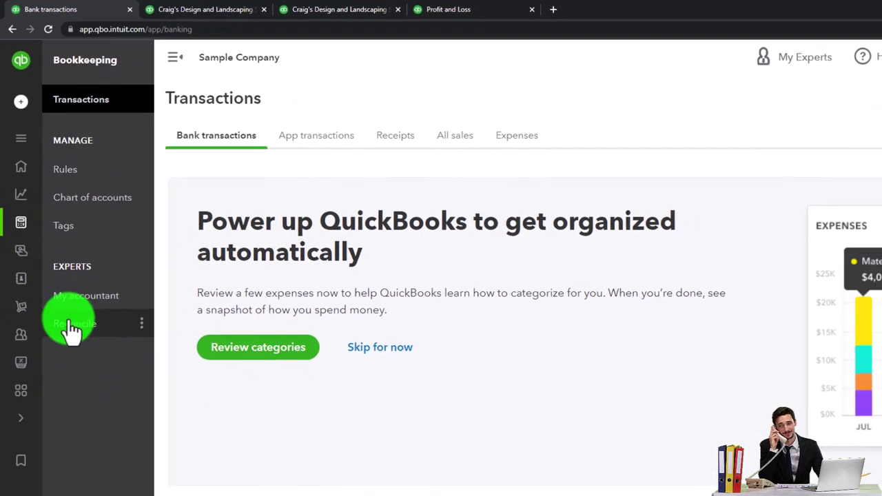
click(75, 341)
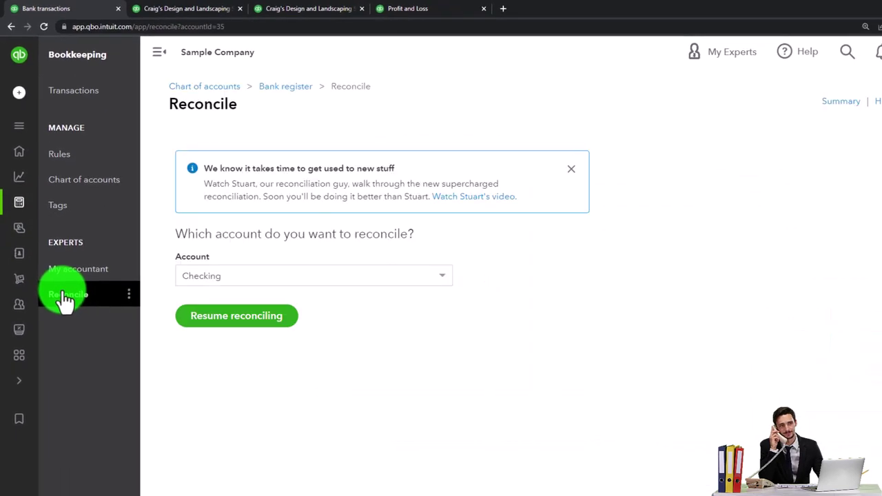